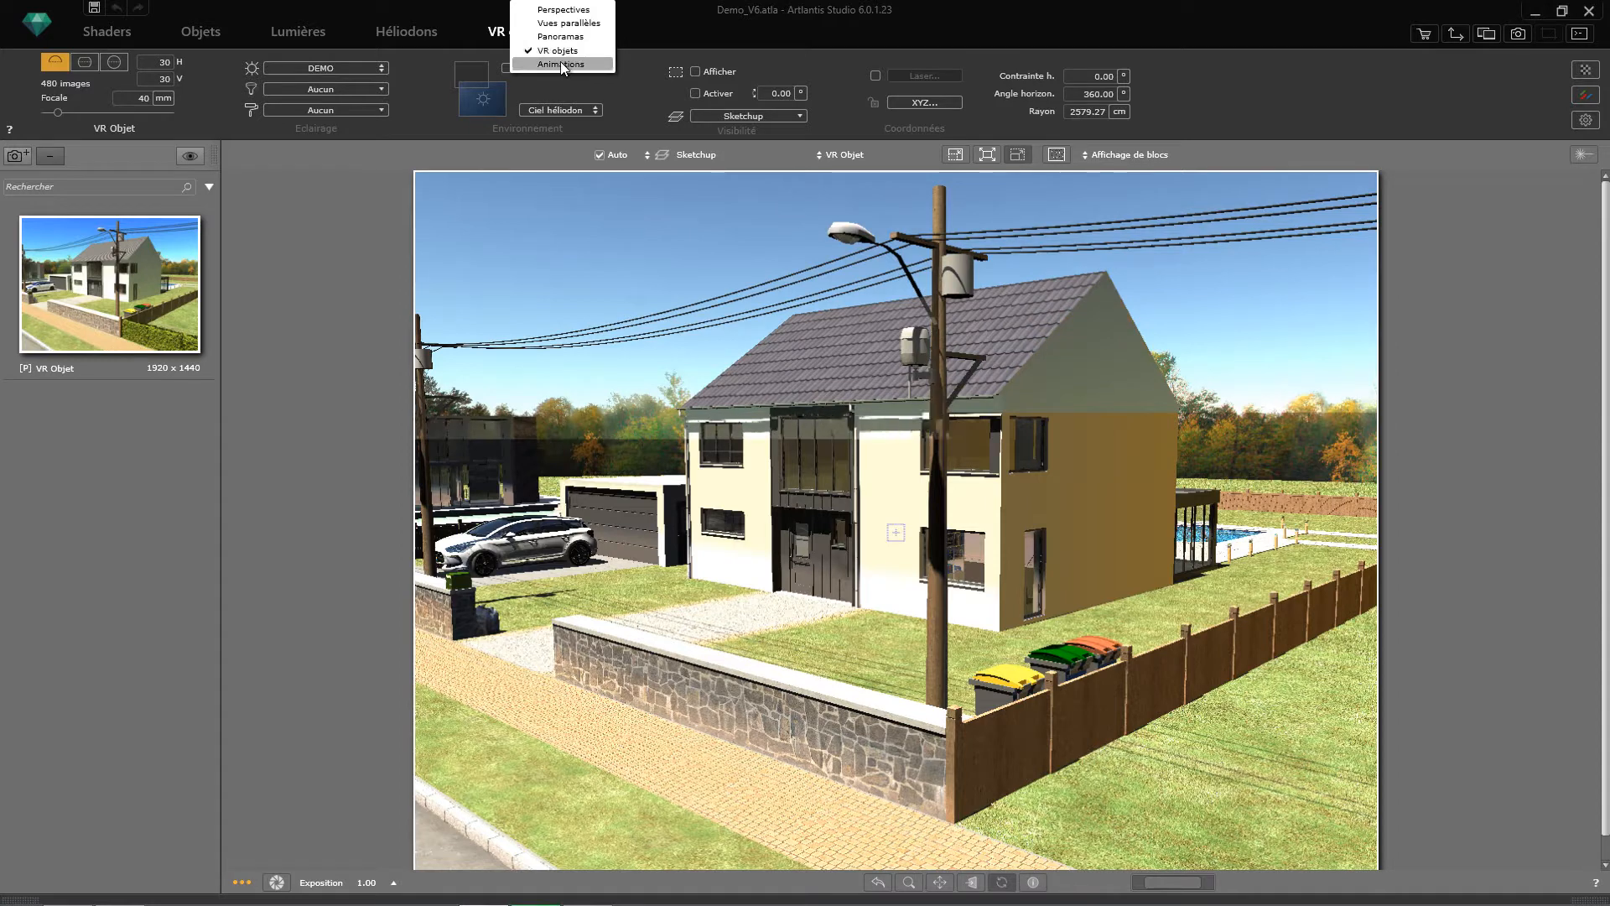
# Switch to the Animations viewpoints, display the timeline and try out its time scale
pyautogui.press('Return')
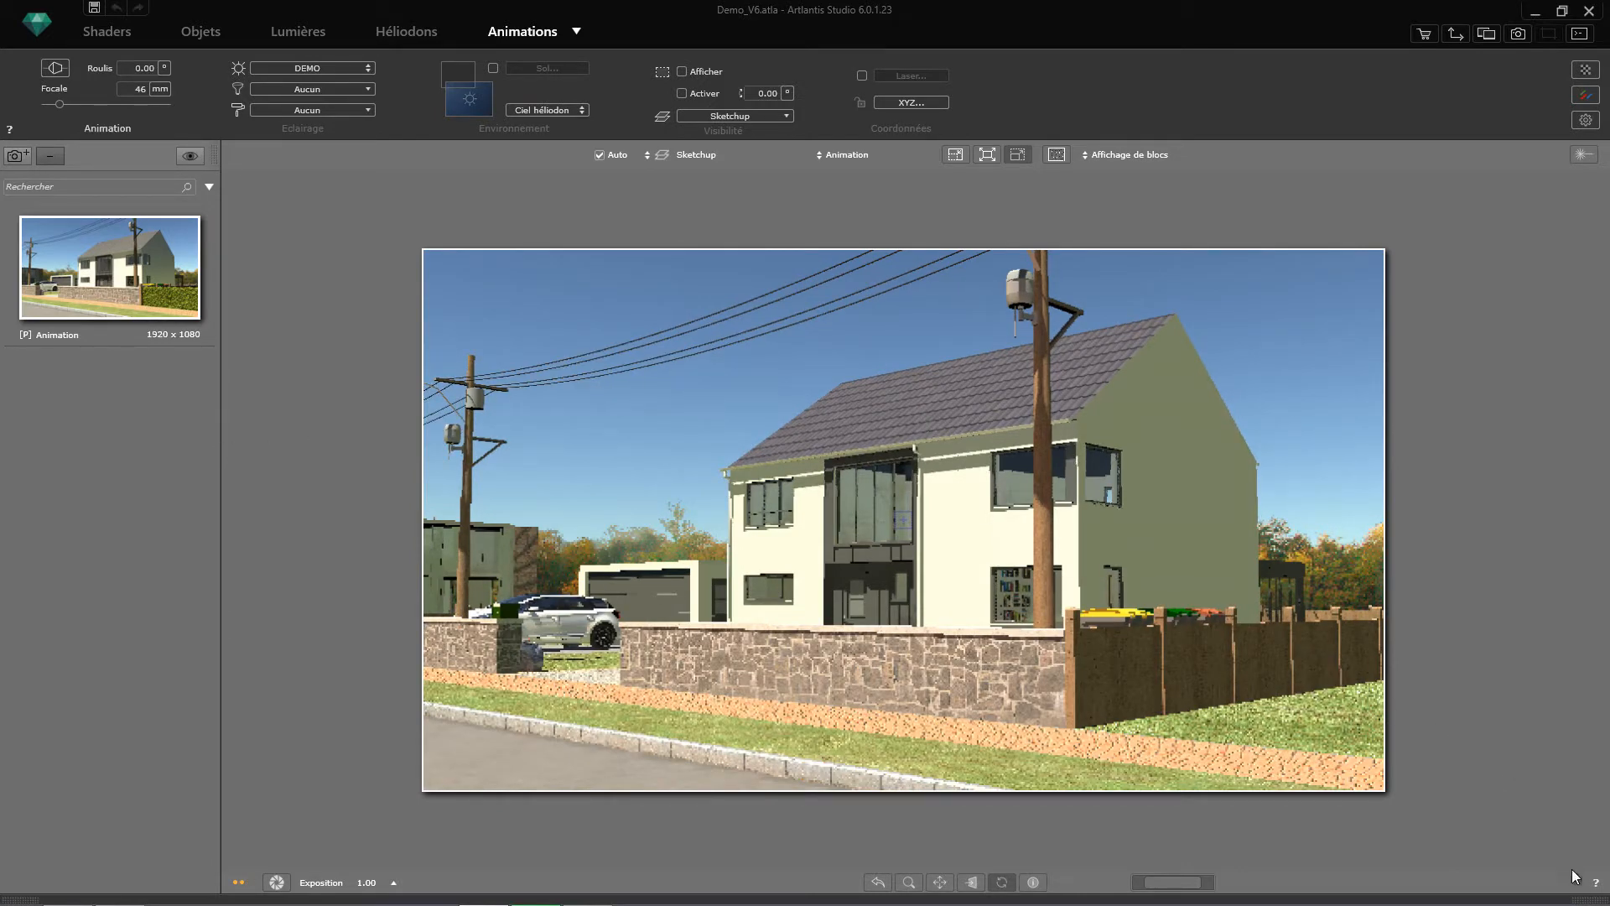
pyautogui.click(1588, 902)
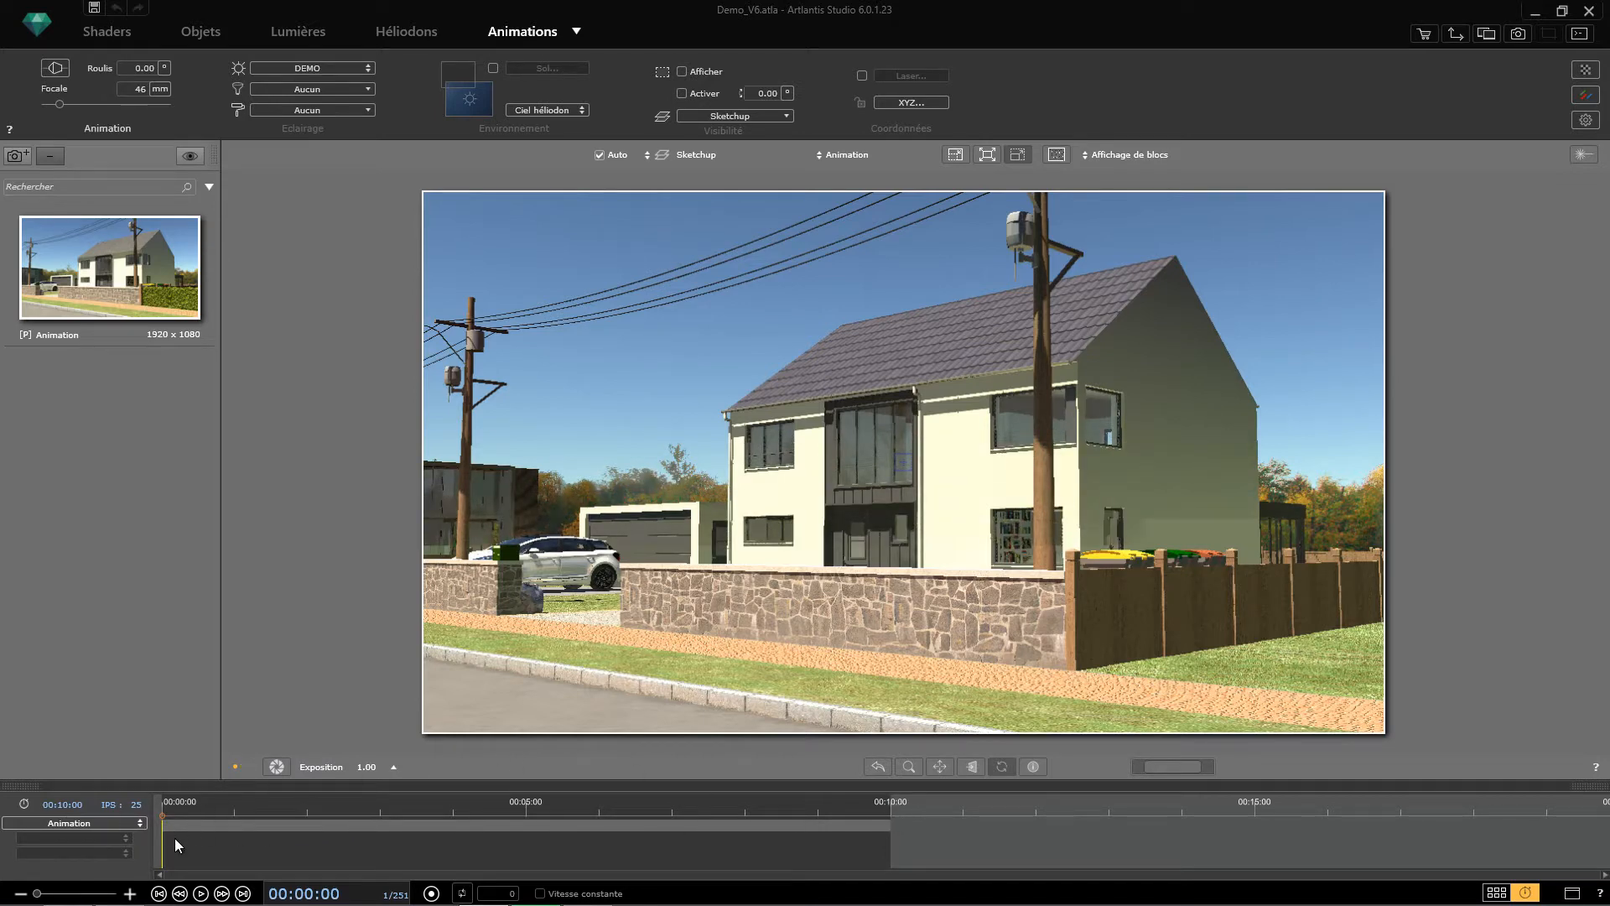
pyautogui.click(62, 894)
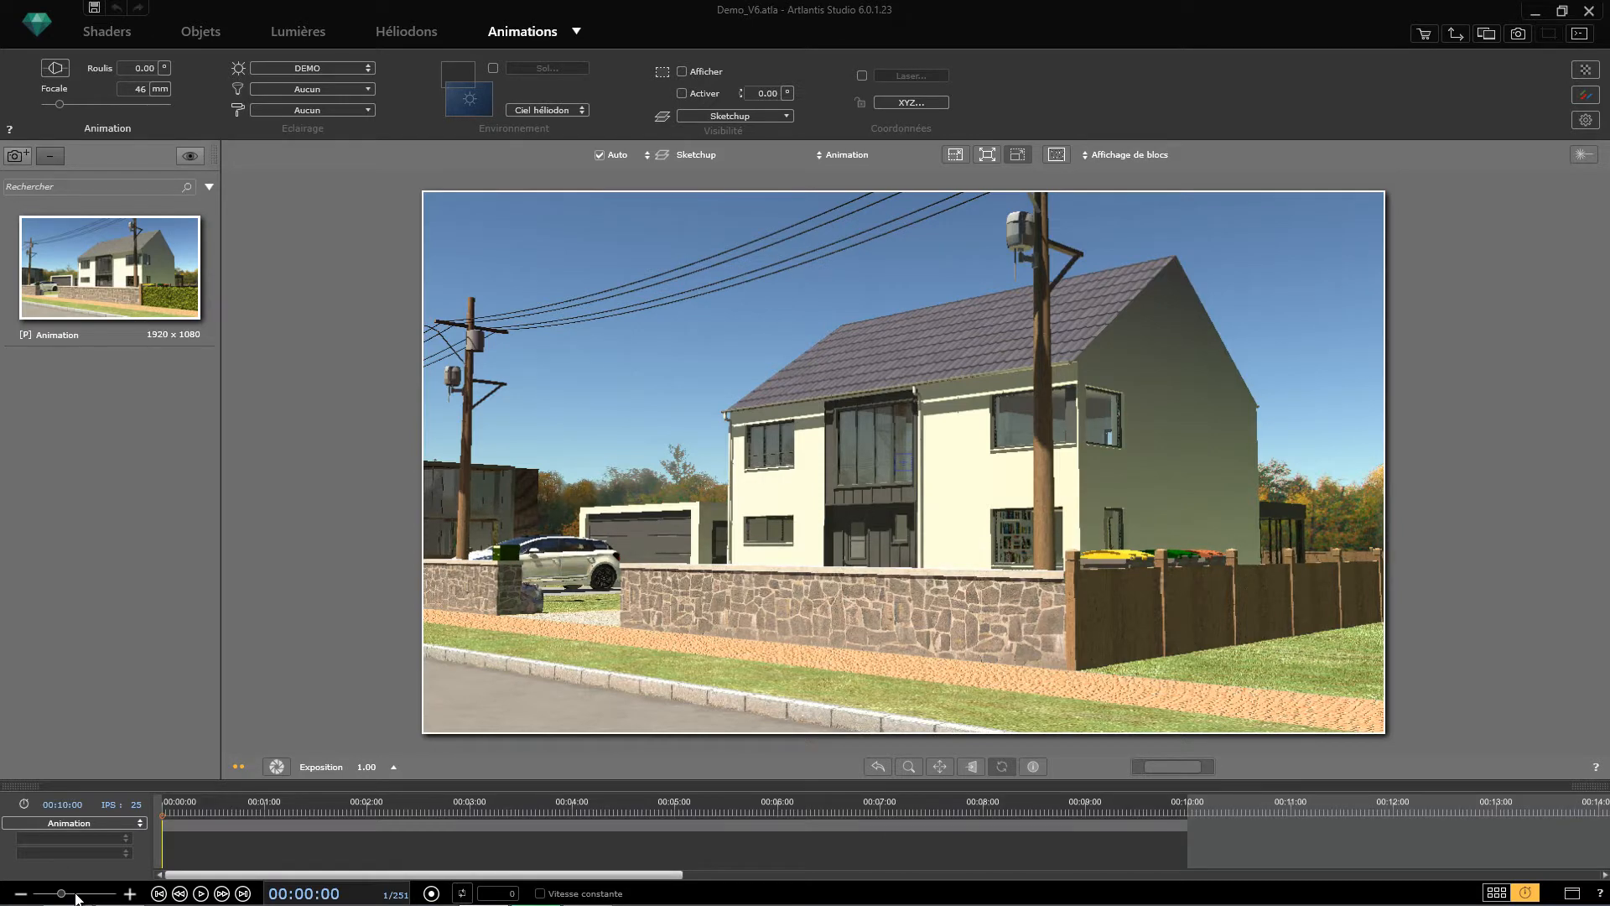
pyautogui.click(27, 895)
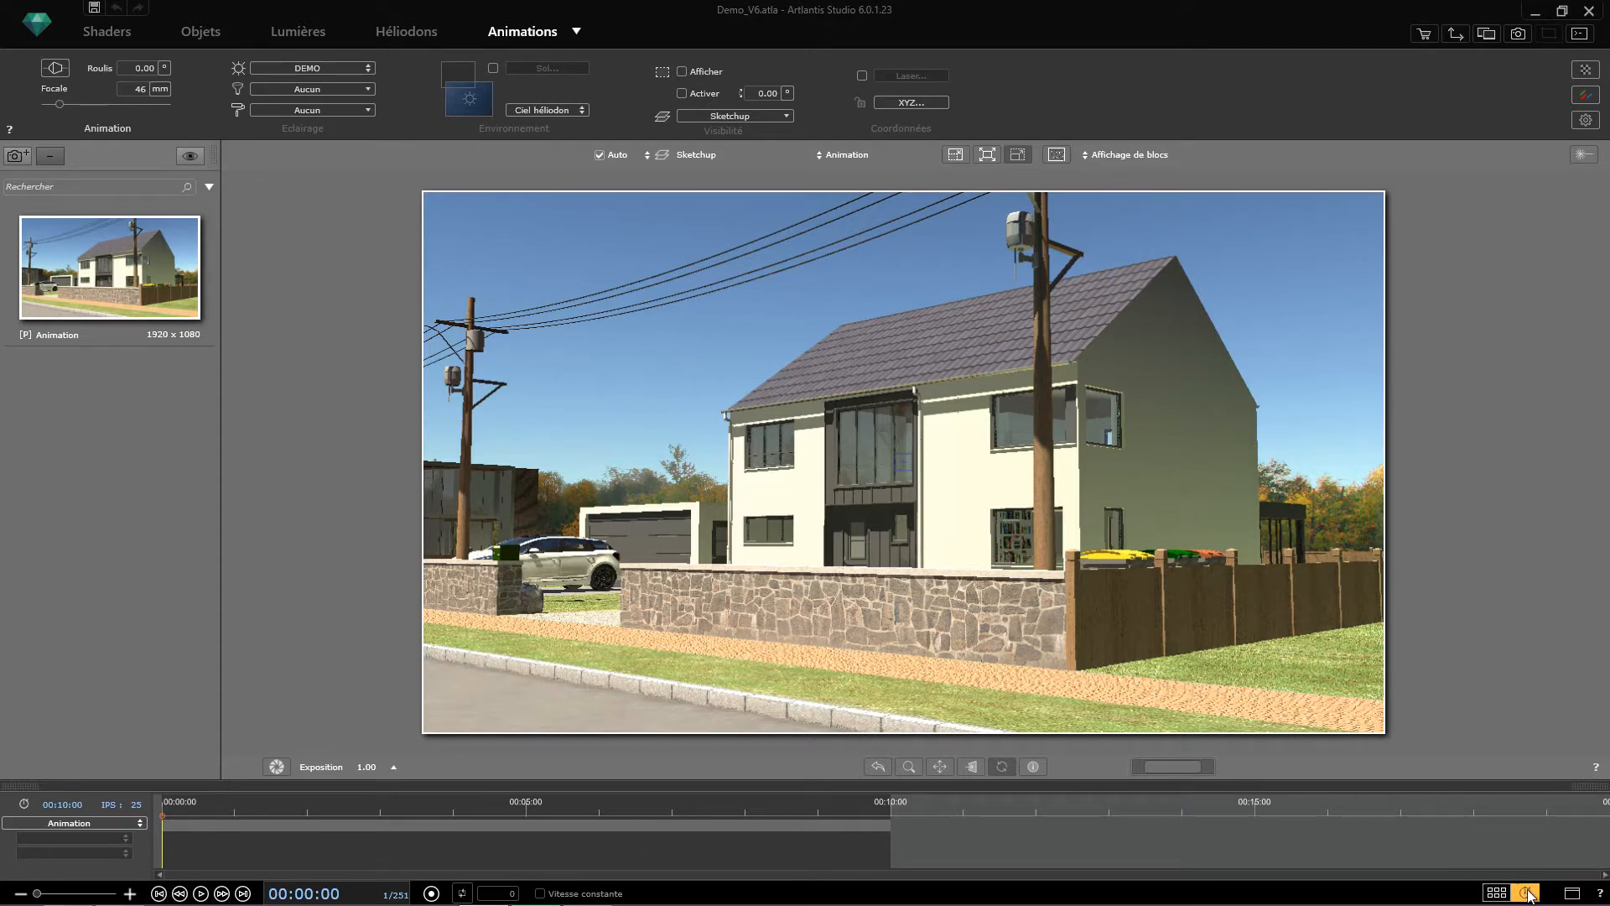
pyautogui.click(1497, 894)
pyautogui.click(1526, 894)
pyautogui.click(1526, 894)
pyautogui.click(1526, 894)
pyautogui.click(1526, 894)
pyautogui.click(1526, 894)
# Open the 2D view of the scene and place its window beside the preview with the camera visible
pyautogui.click(1486, 34)
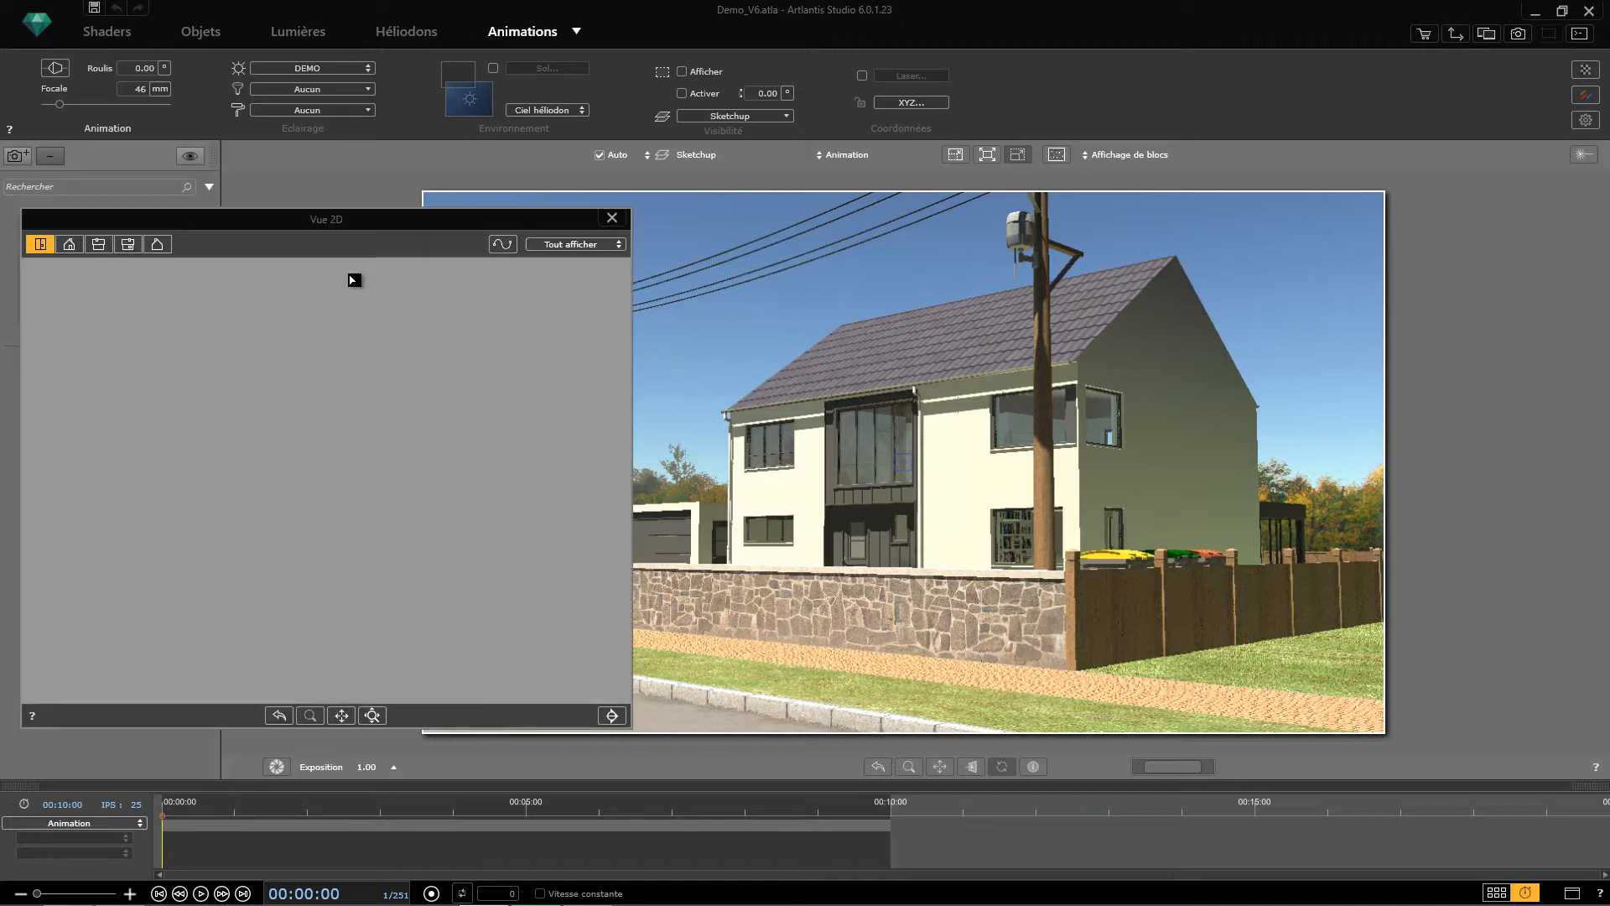
pyautogui.moveTo(355, 218); pyautogui.dragTo(343, 225)
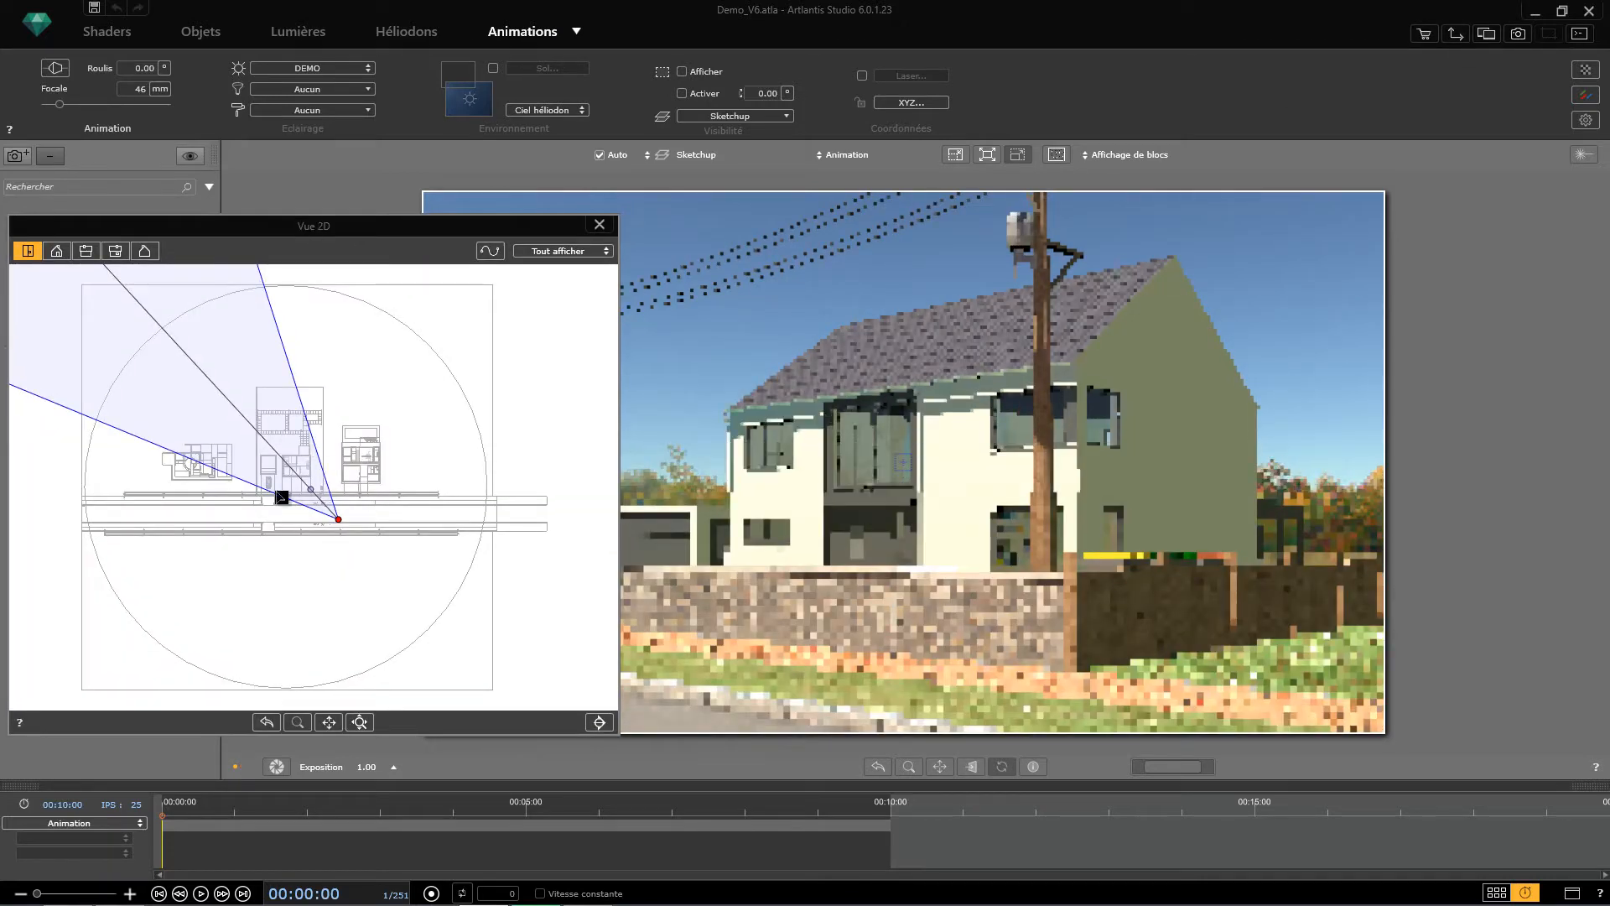
pyautogui.scroll(-1, 293, 509)
pyautogui.scroll(1, 279, 512)
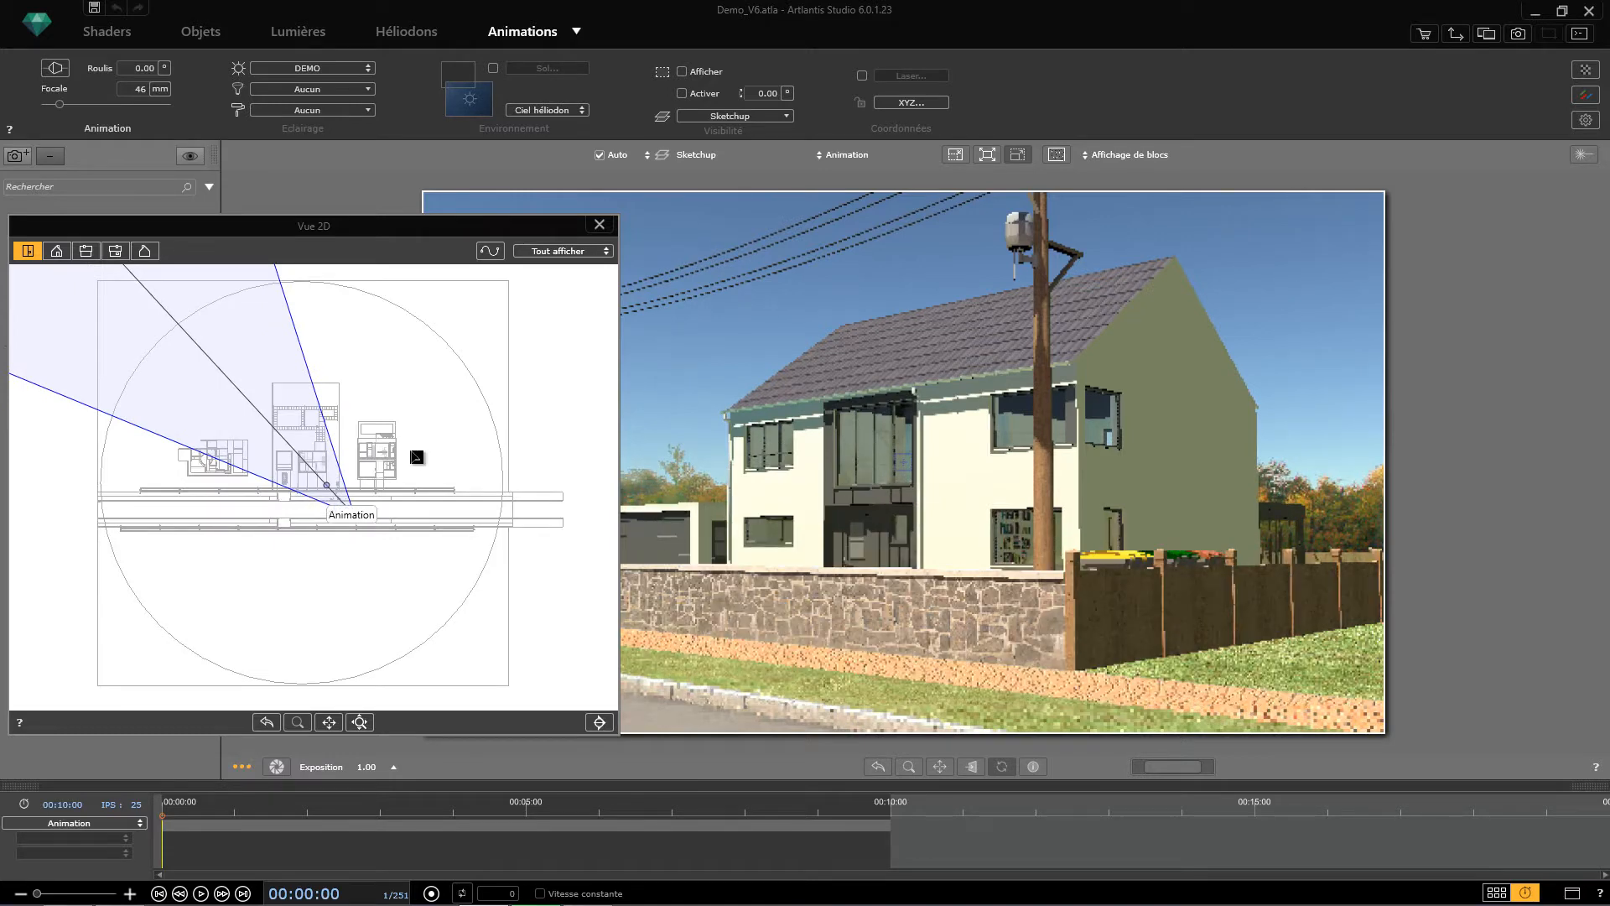
# Draw a straight camera path along the street in the plan view, finish the trajectory and close the 2D view
pyautogui.click(491, 252)
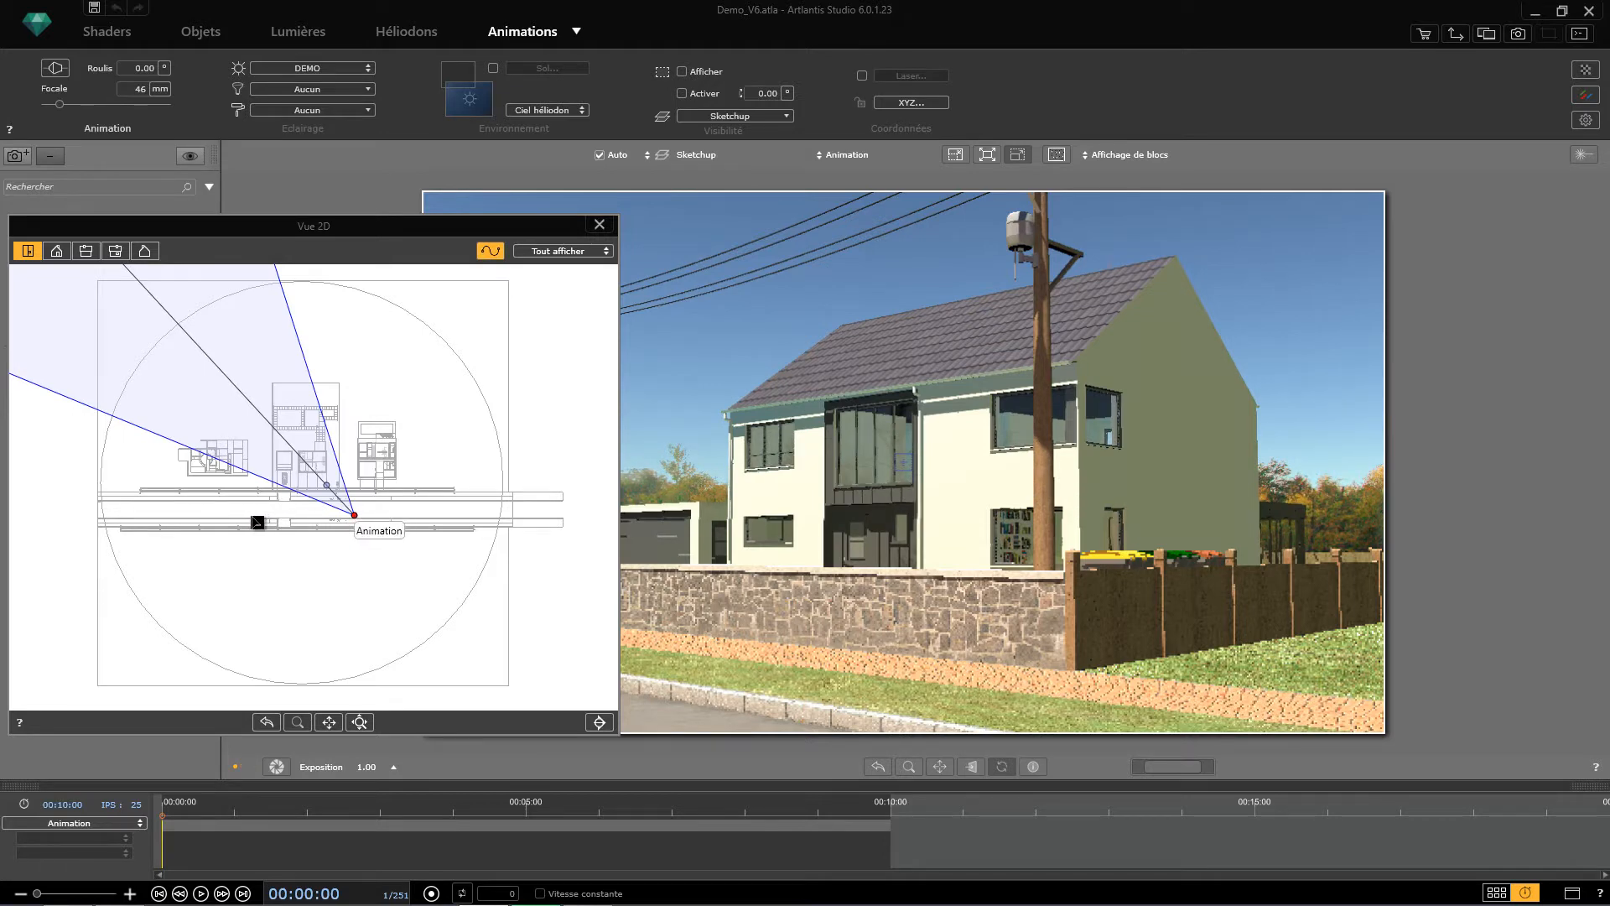
pyautogui.click(260, 521)
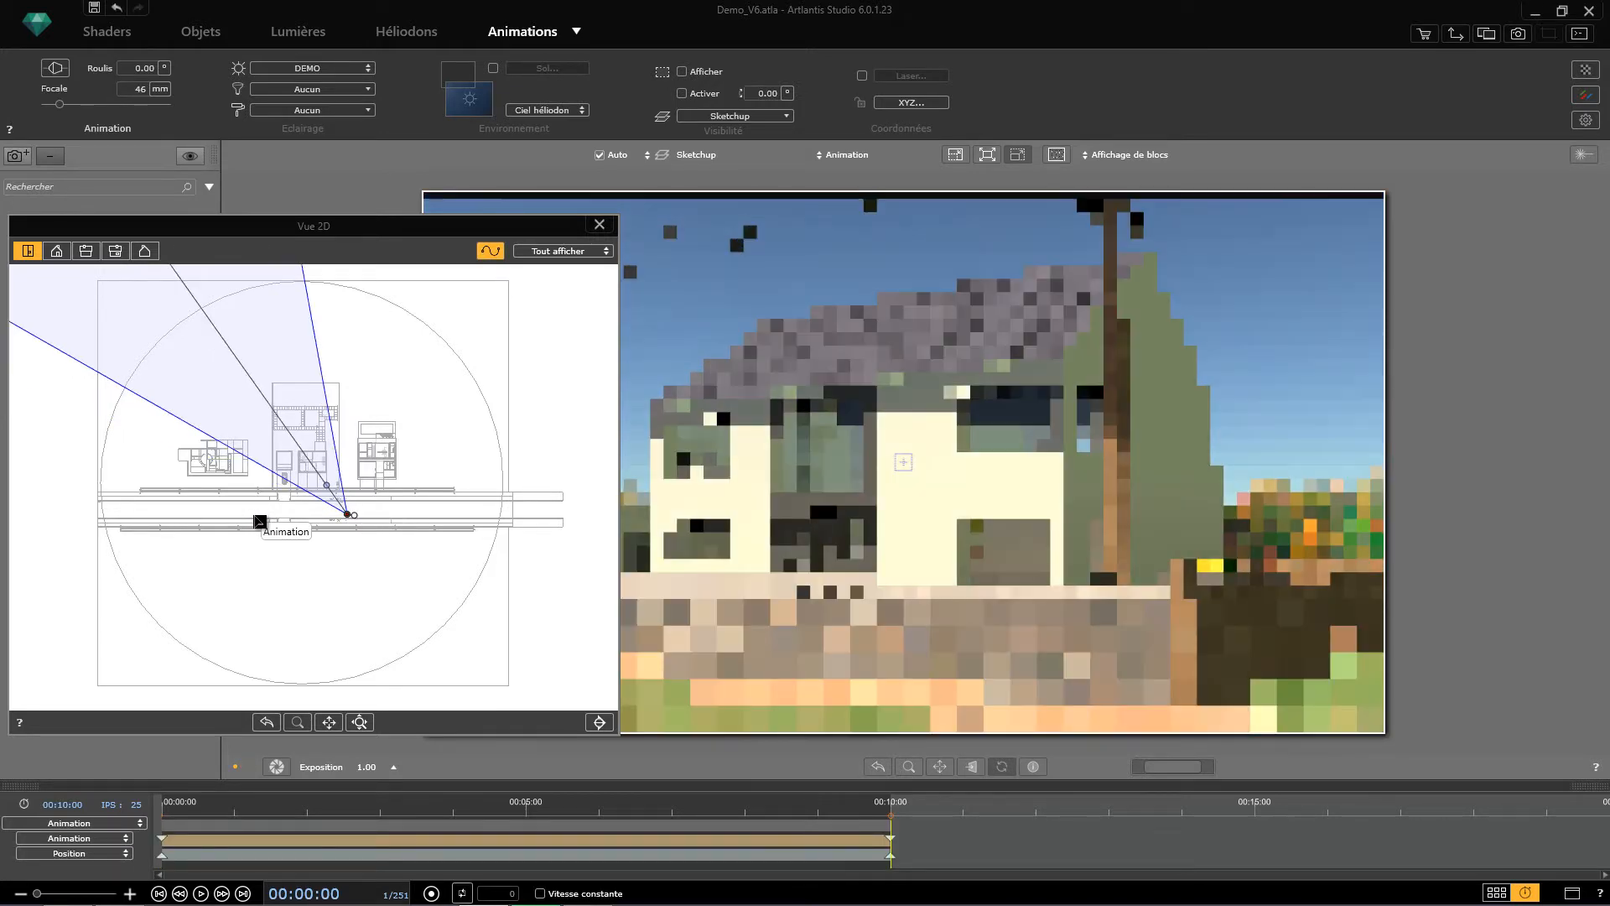
pyautogui.click(254, 515)
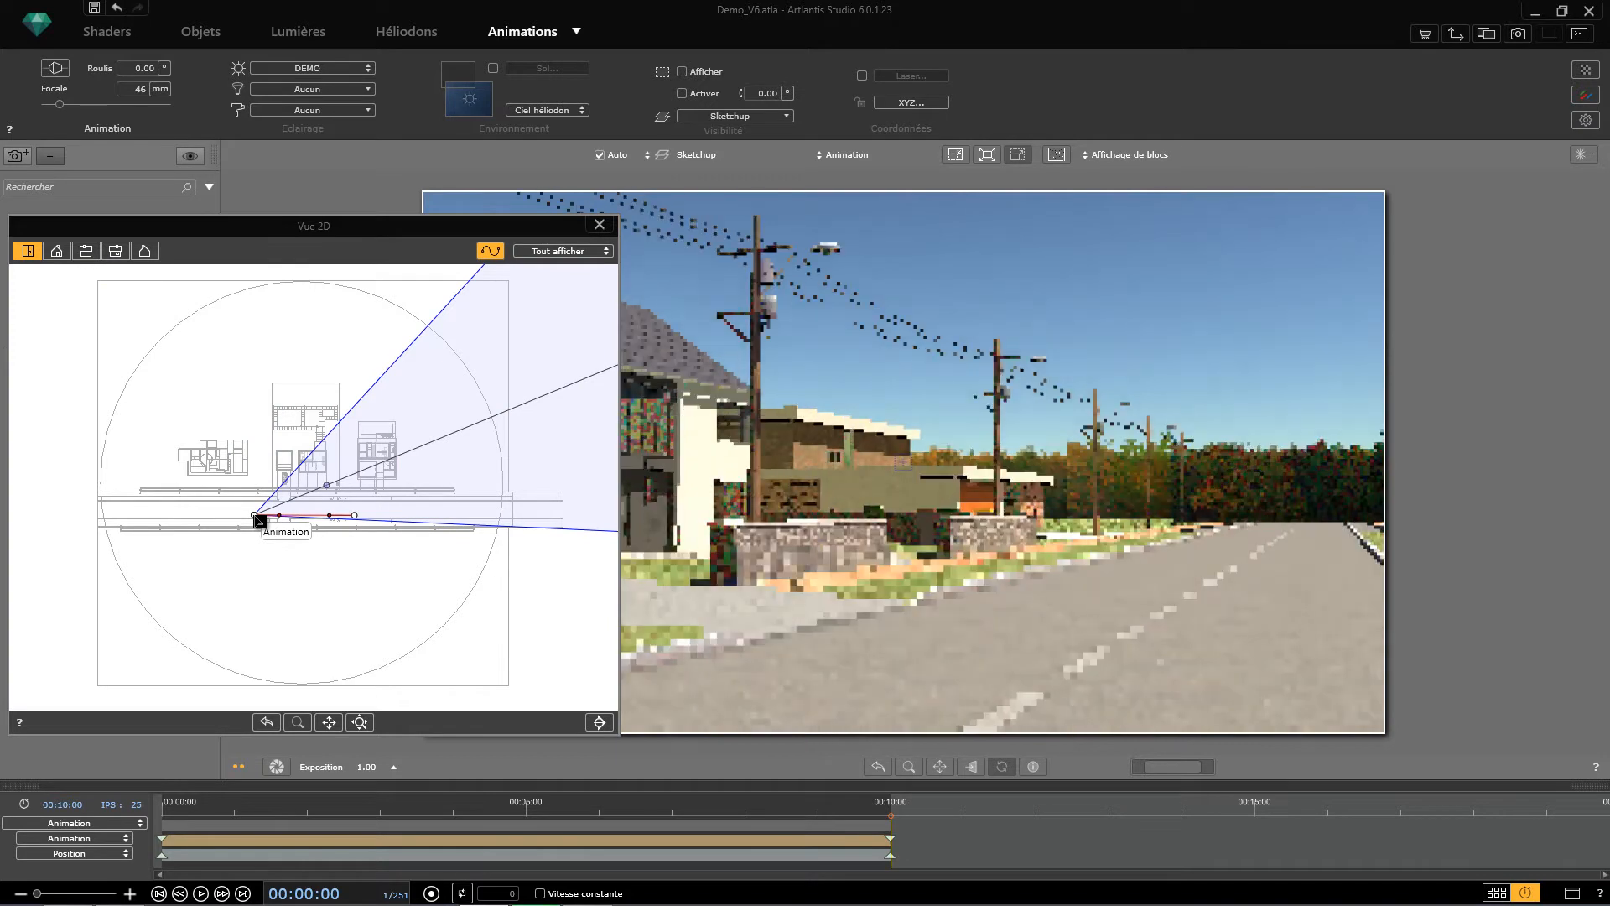
pyautogui.rightClick(303, 515)
pyautogui.click(222, 579)
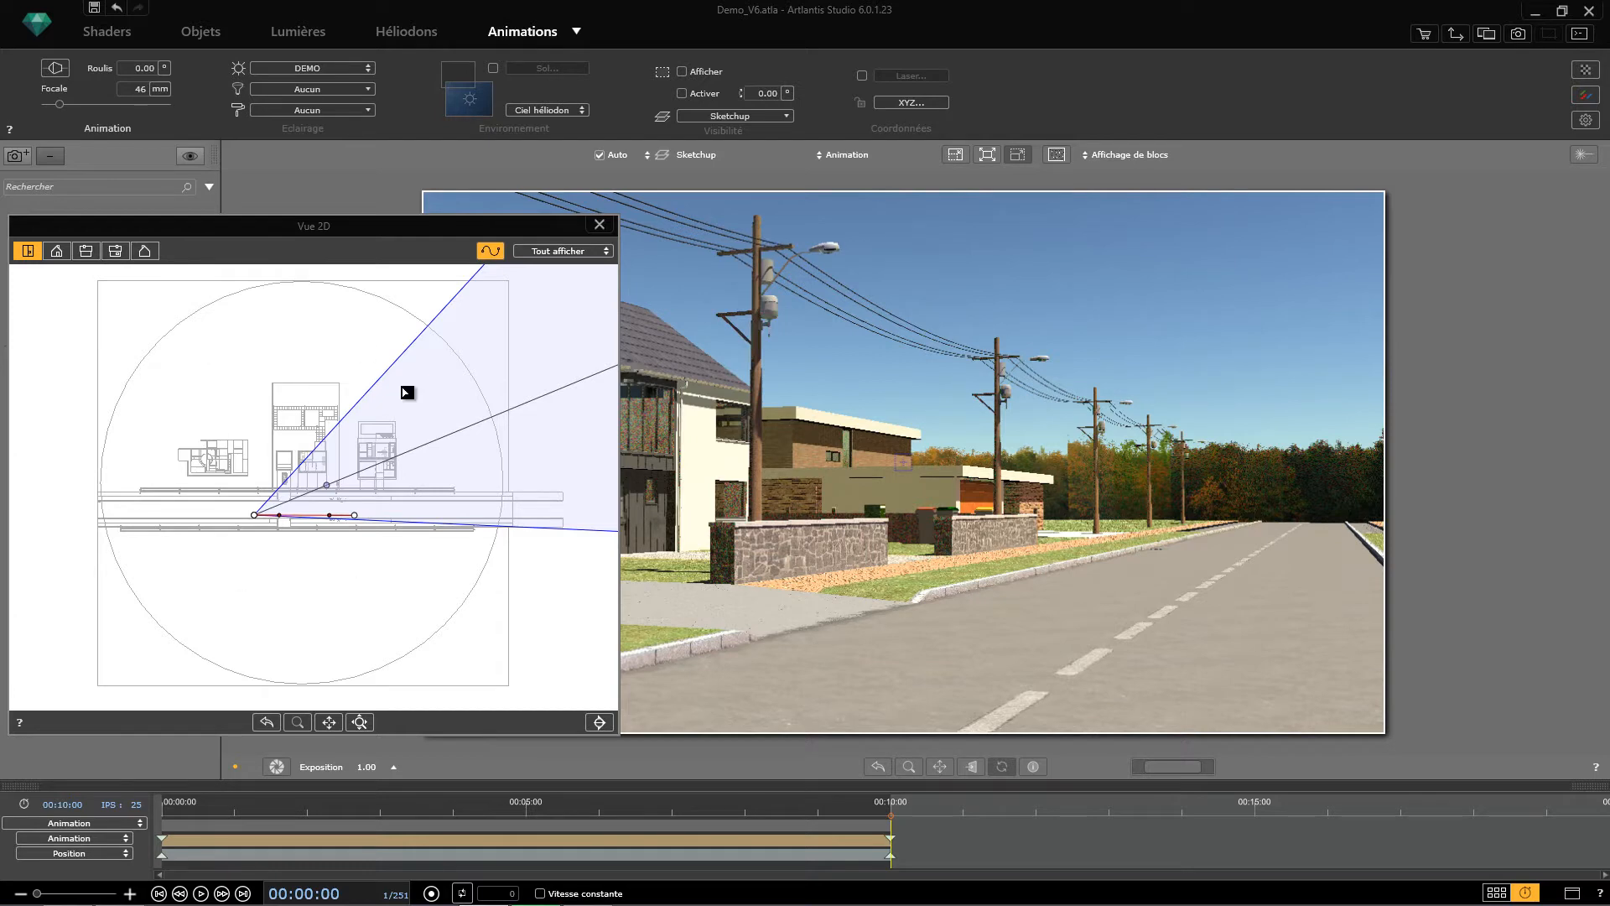
pyautogui.click(488, 252)
pyautogui.click(600, 225)
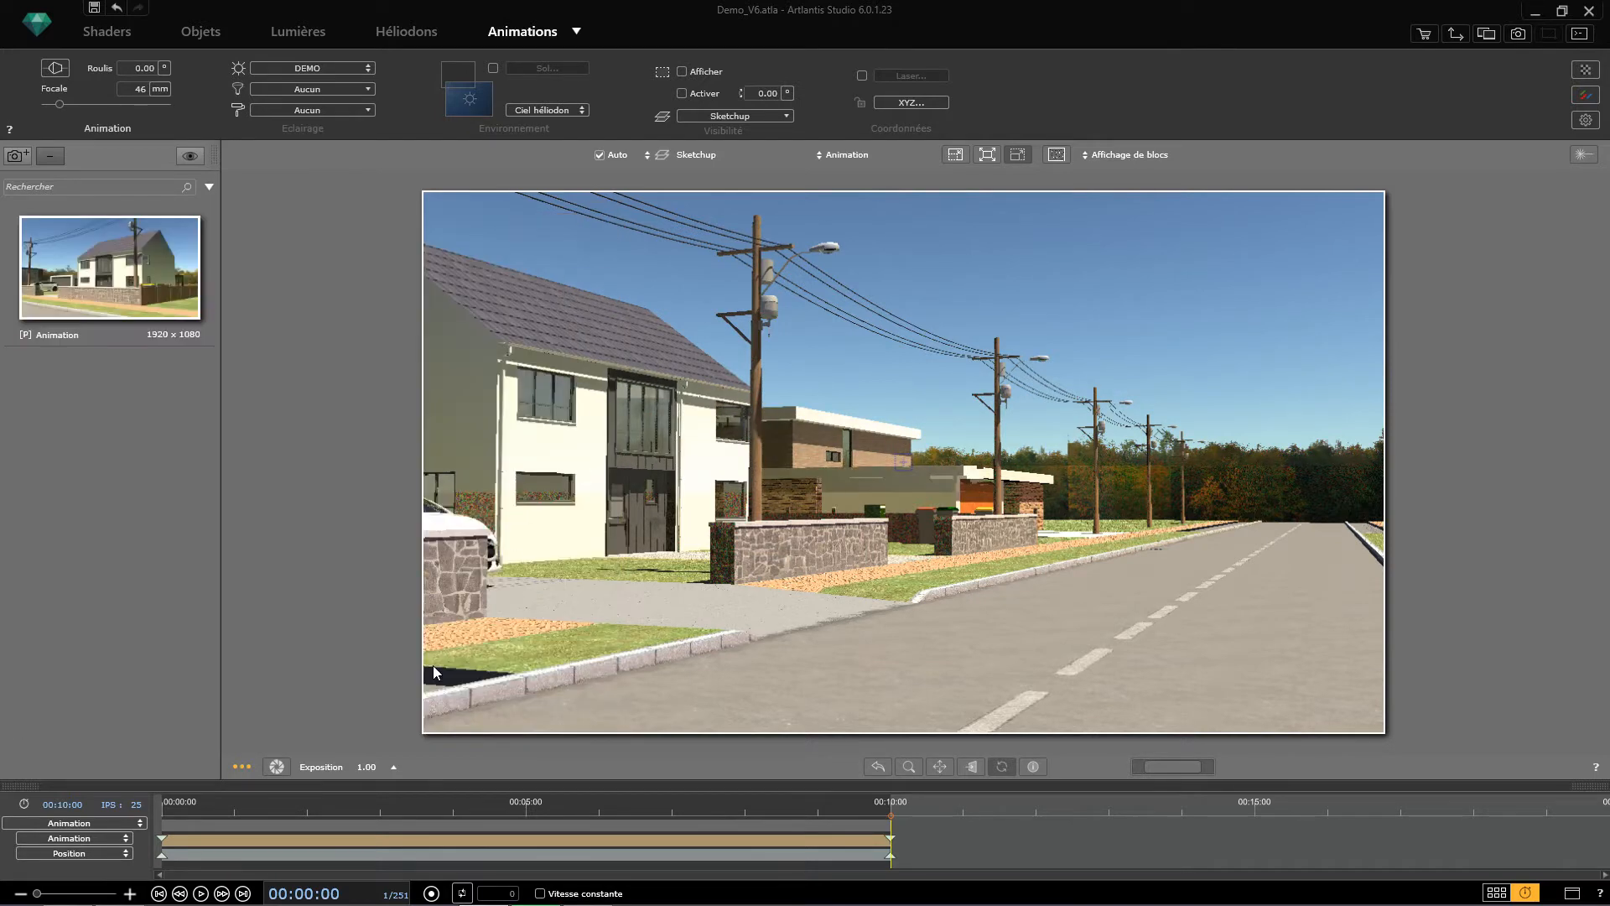
# Play the camera animation in block display and in Affichage OpenGL, restoring Affichage de blocs at the end
pyautogui.click(202, 894)
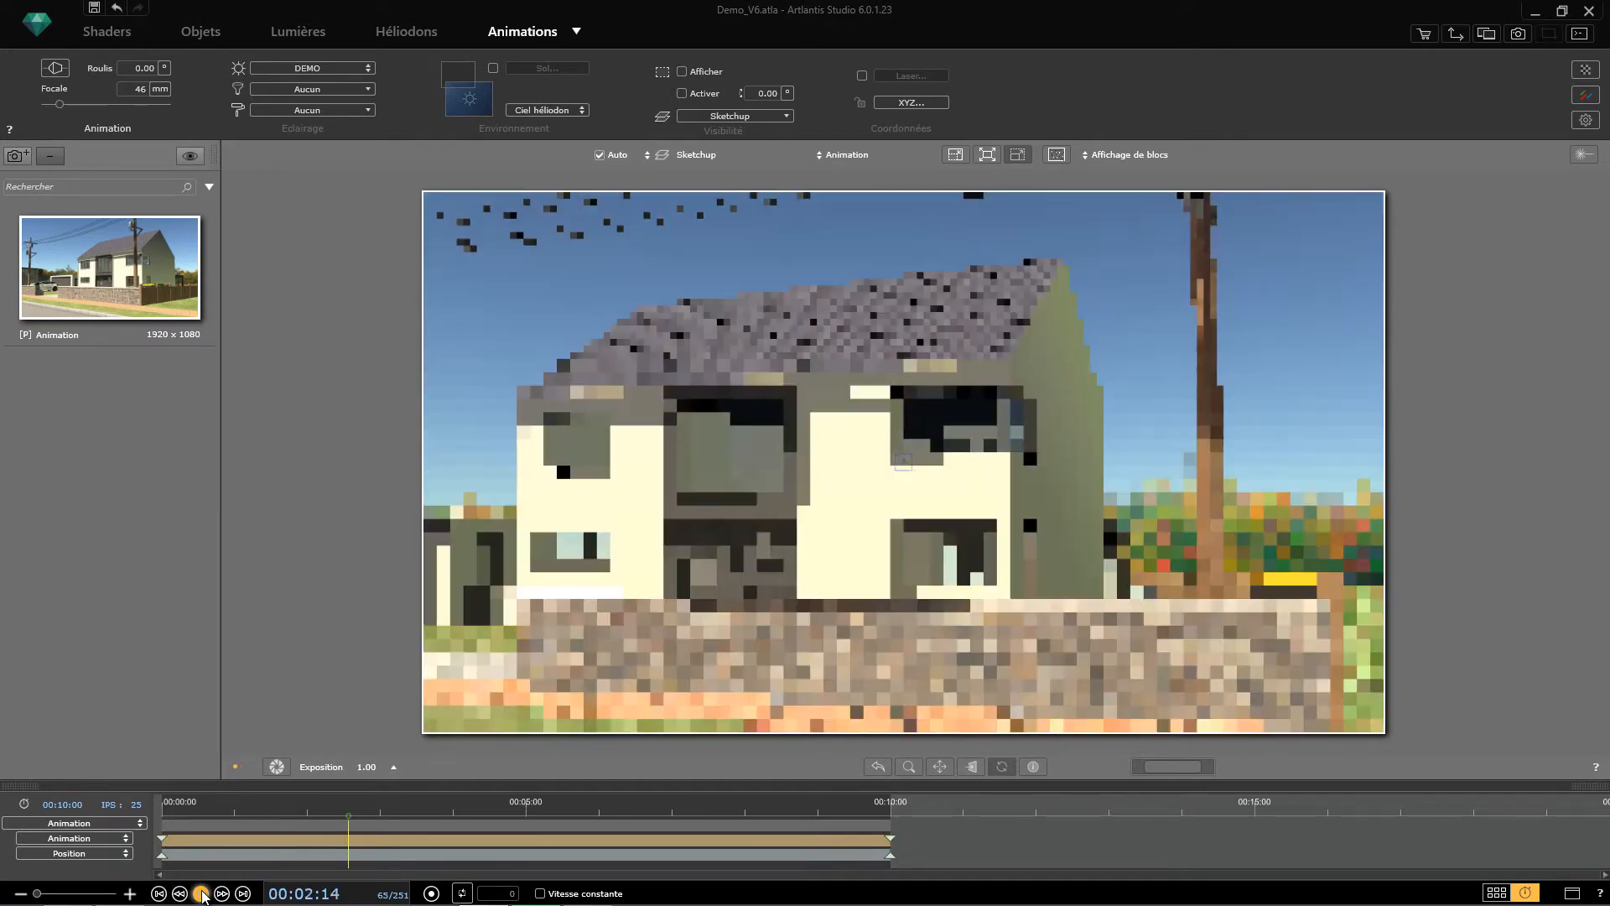
pyautogui.click(159, 894)
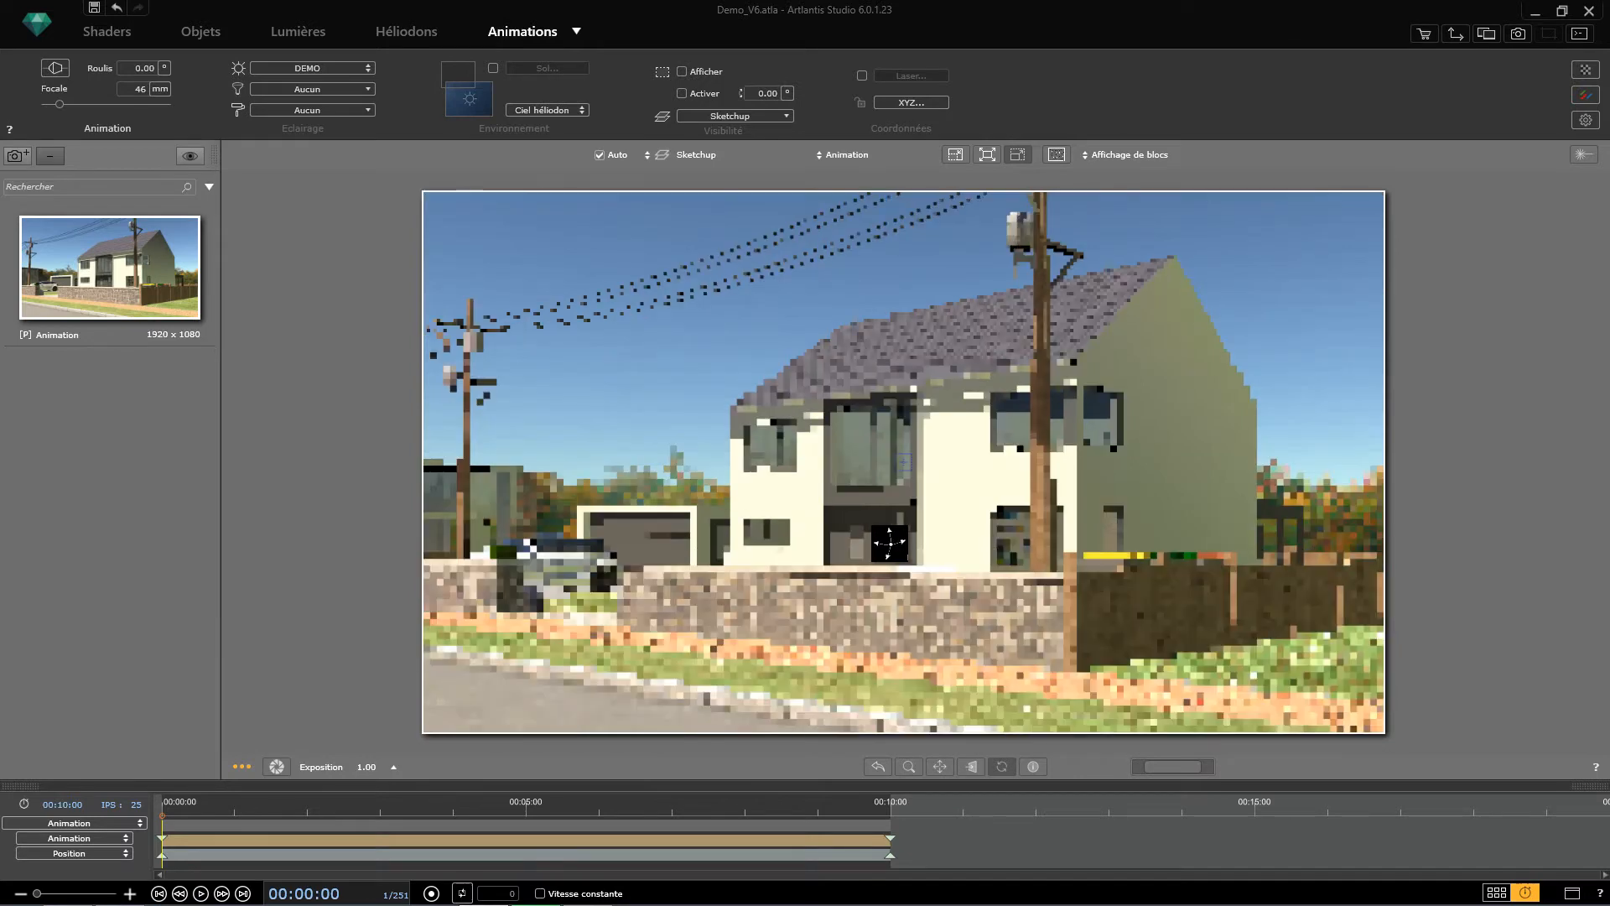
pyautogui.click(1115, 154)
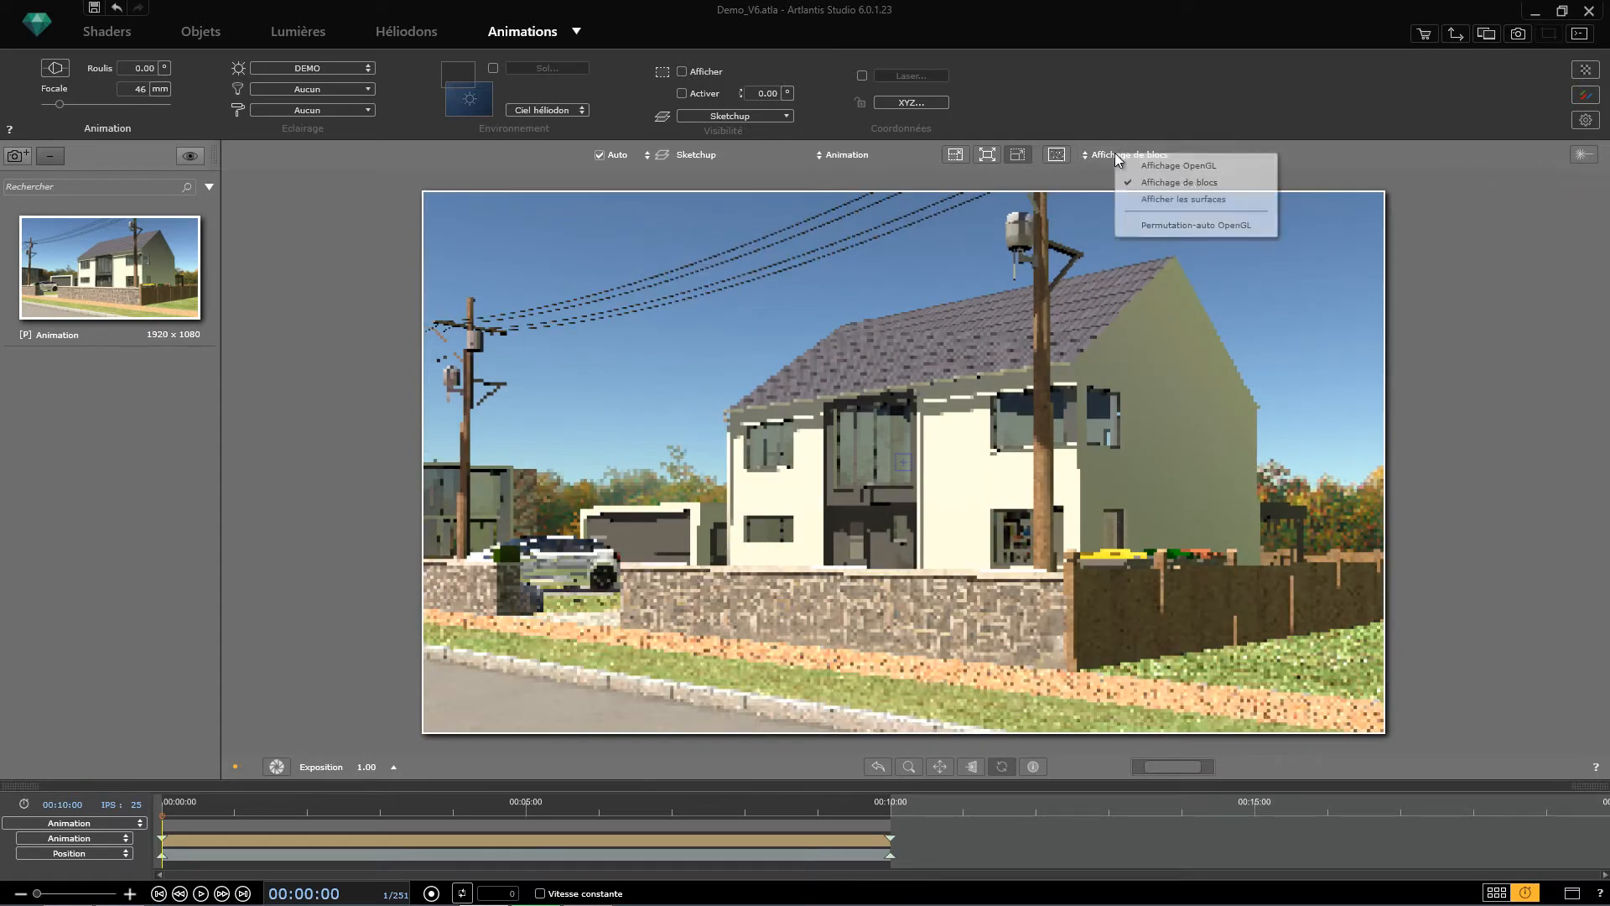
pyautogui.click(1186, 165)
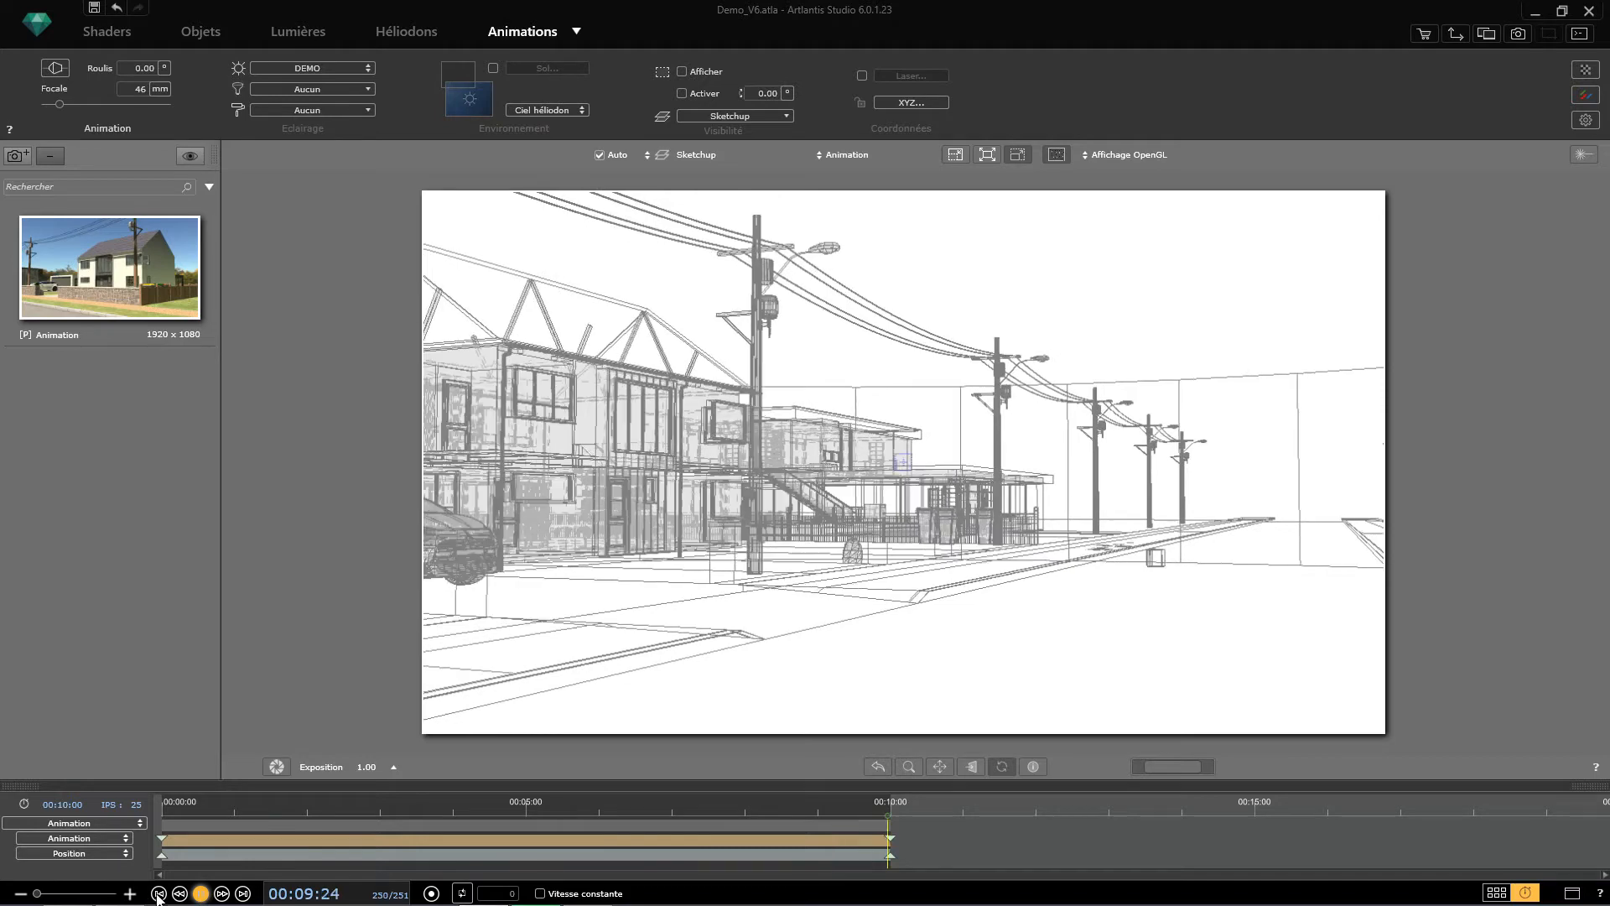
pyautogui.click(1141, 156)
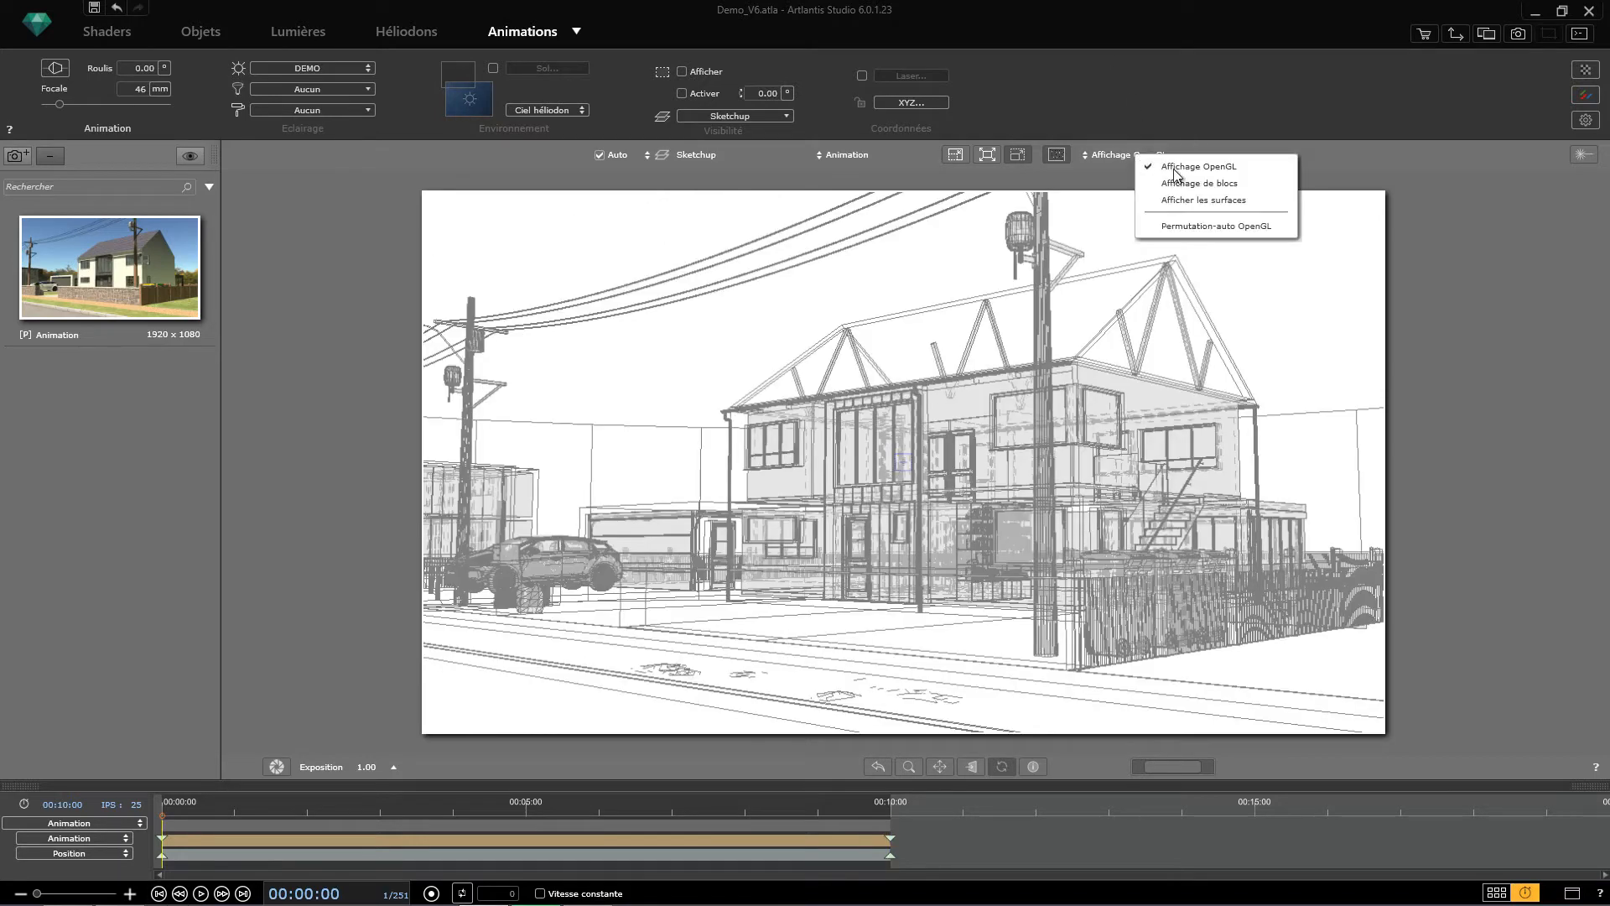
pyautogui.click(1147, 181)
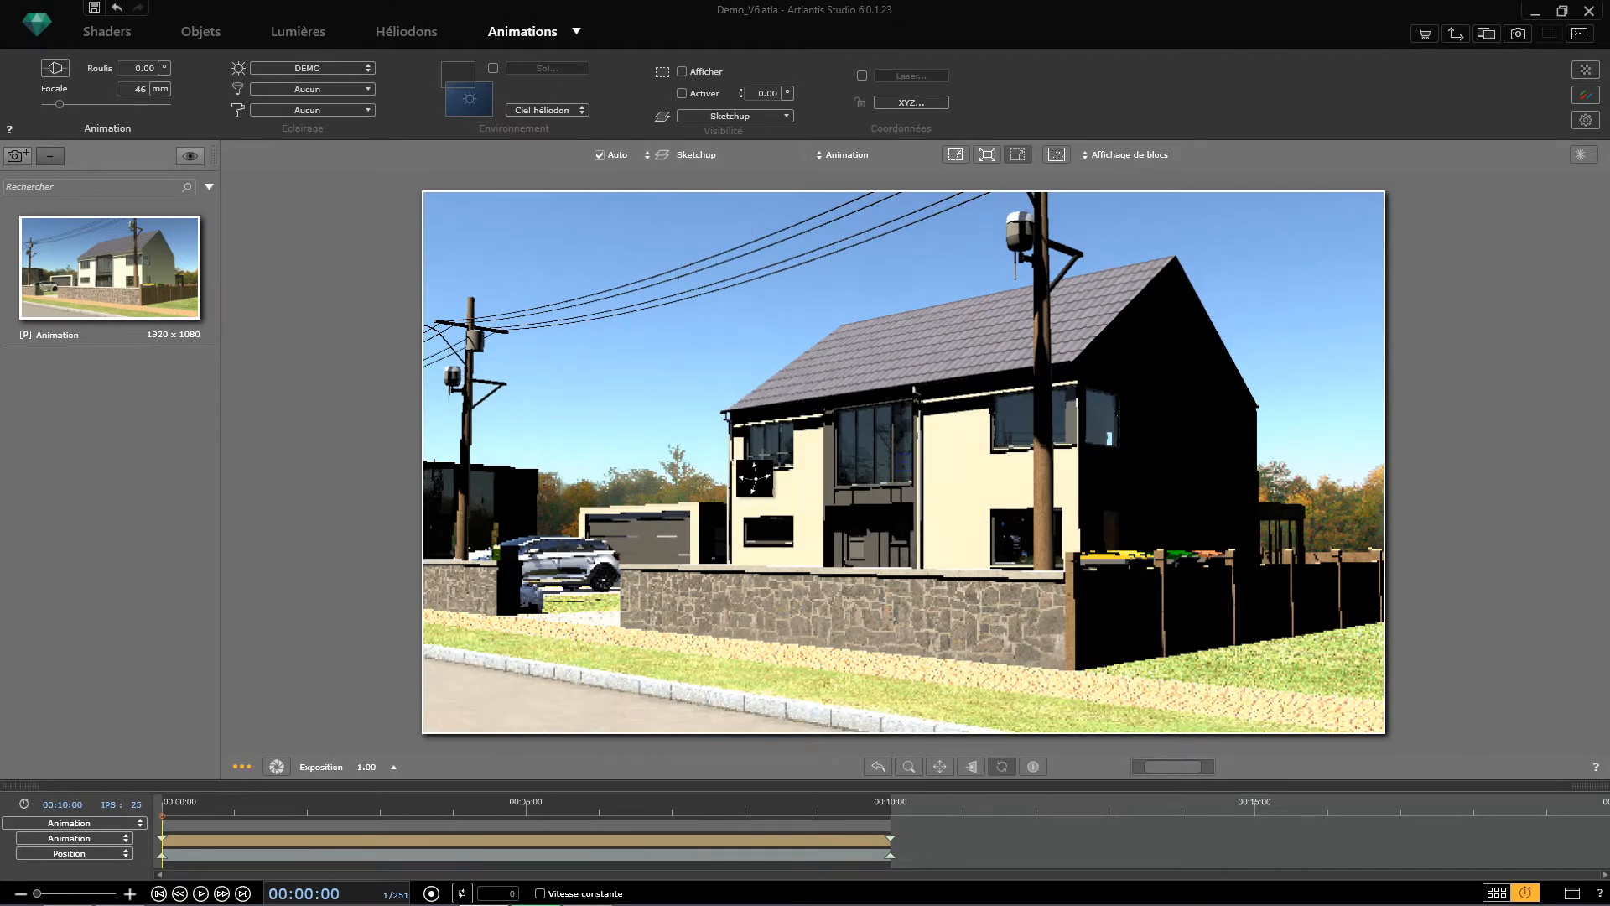
# Place the animated character Homme-C031 from the people catalogue on the pavement near the wooden fence
pyautogui.click(193, 25)
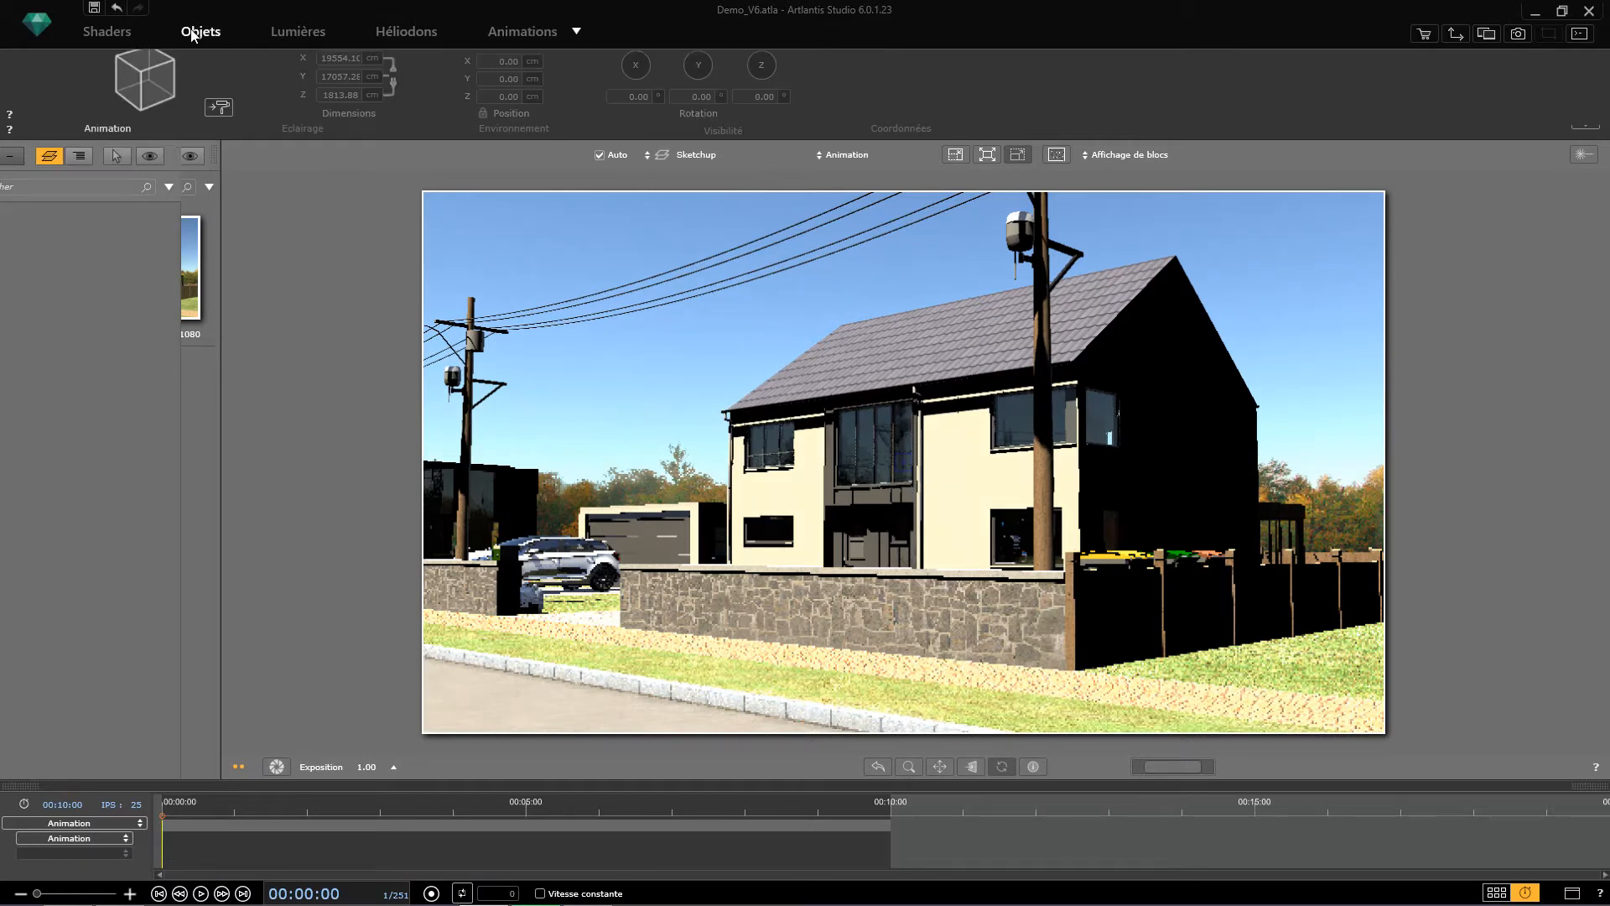
pyautogui.click(1497, 892)
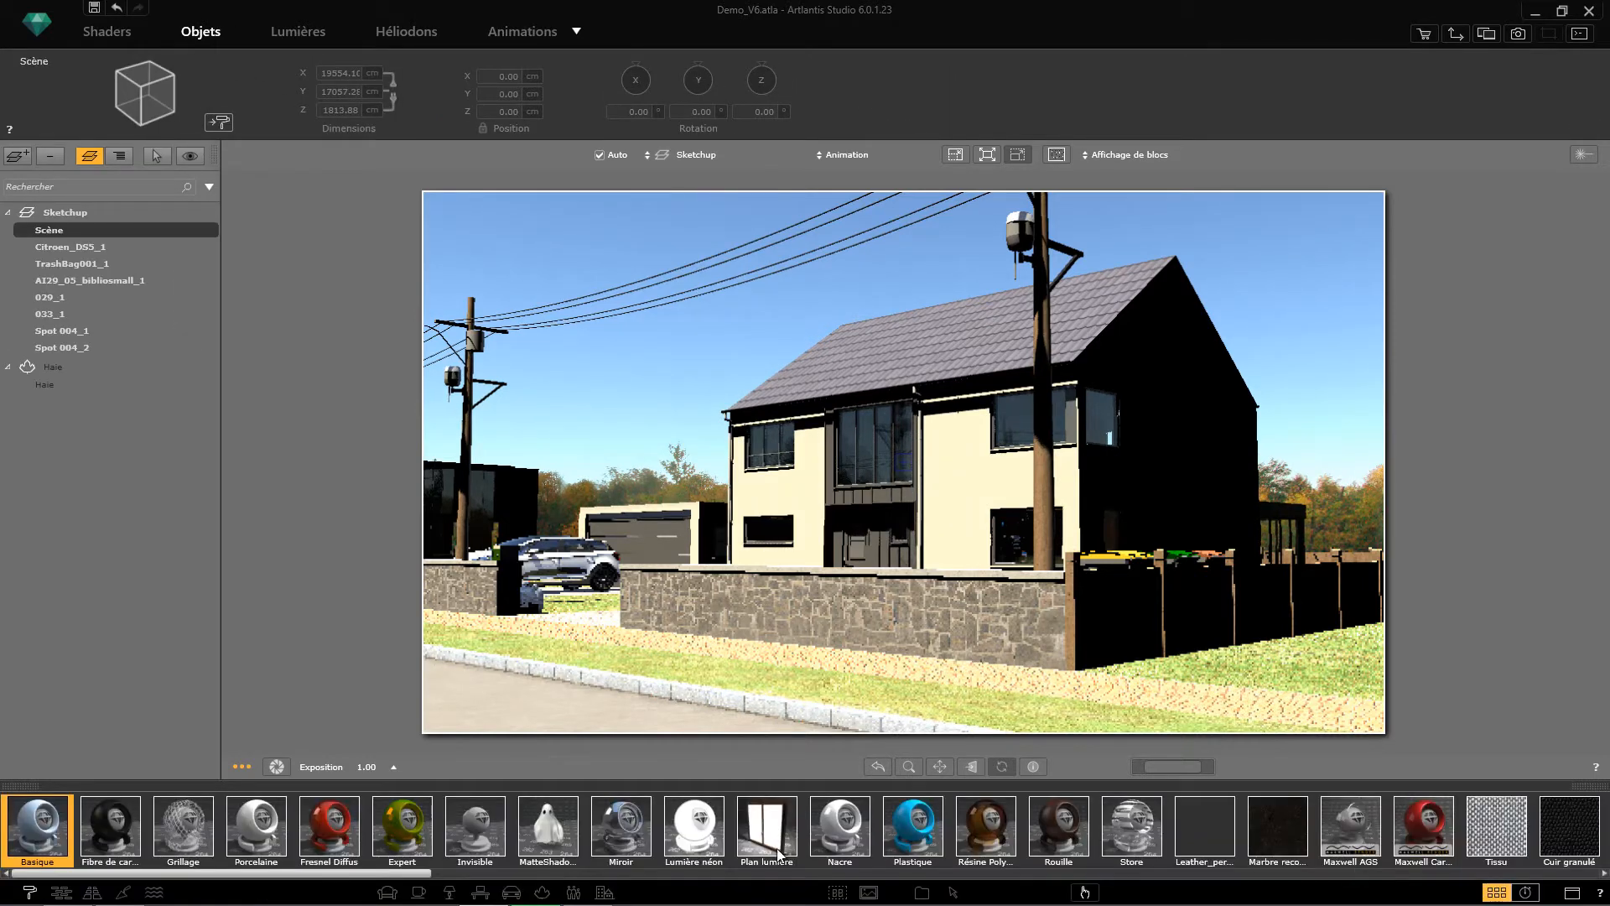
pyautogui.click(574, 893)
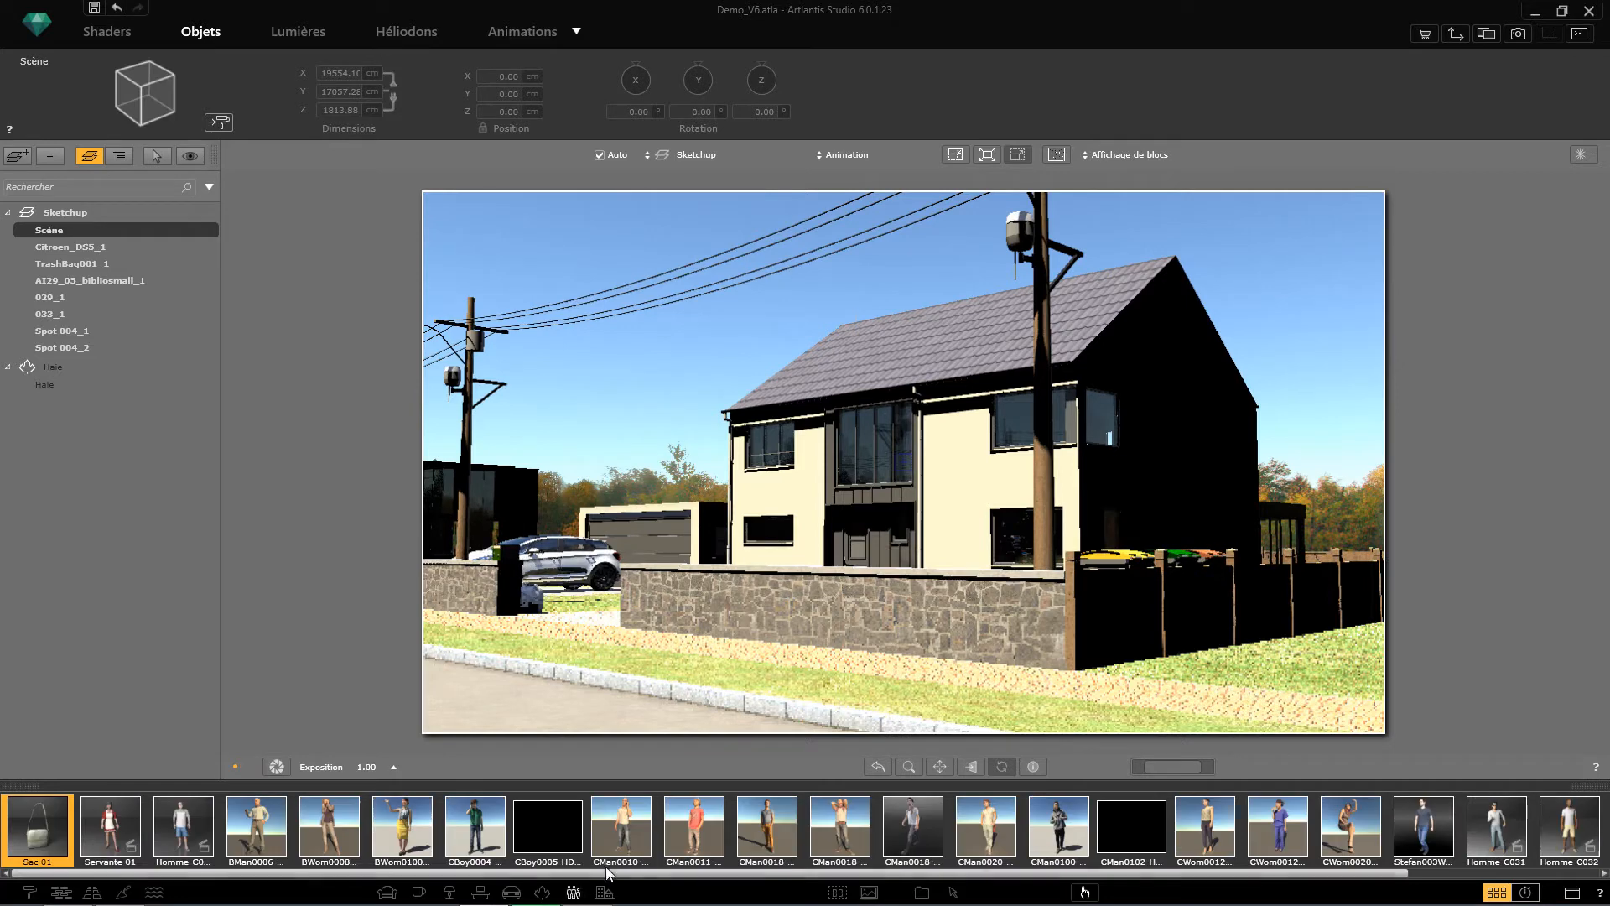
pyautogui.hscroll(2, 797, 876)
pyautogui.moveTo(1277, 827); pyautogui.dragTo(1196, 698)
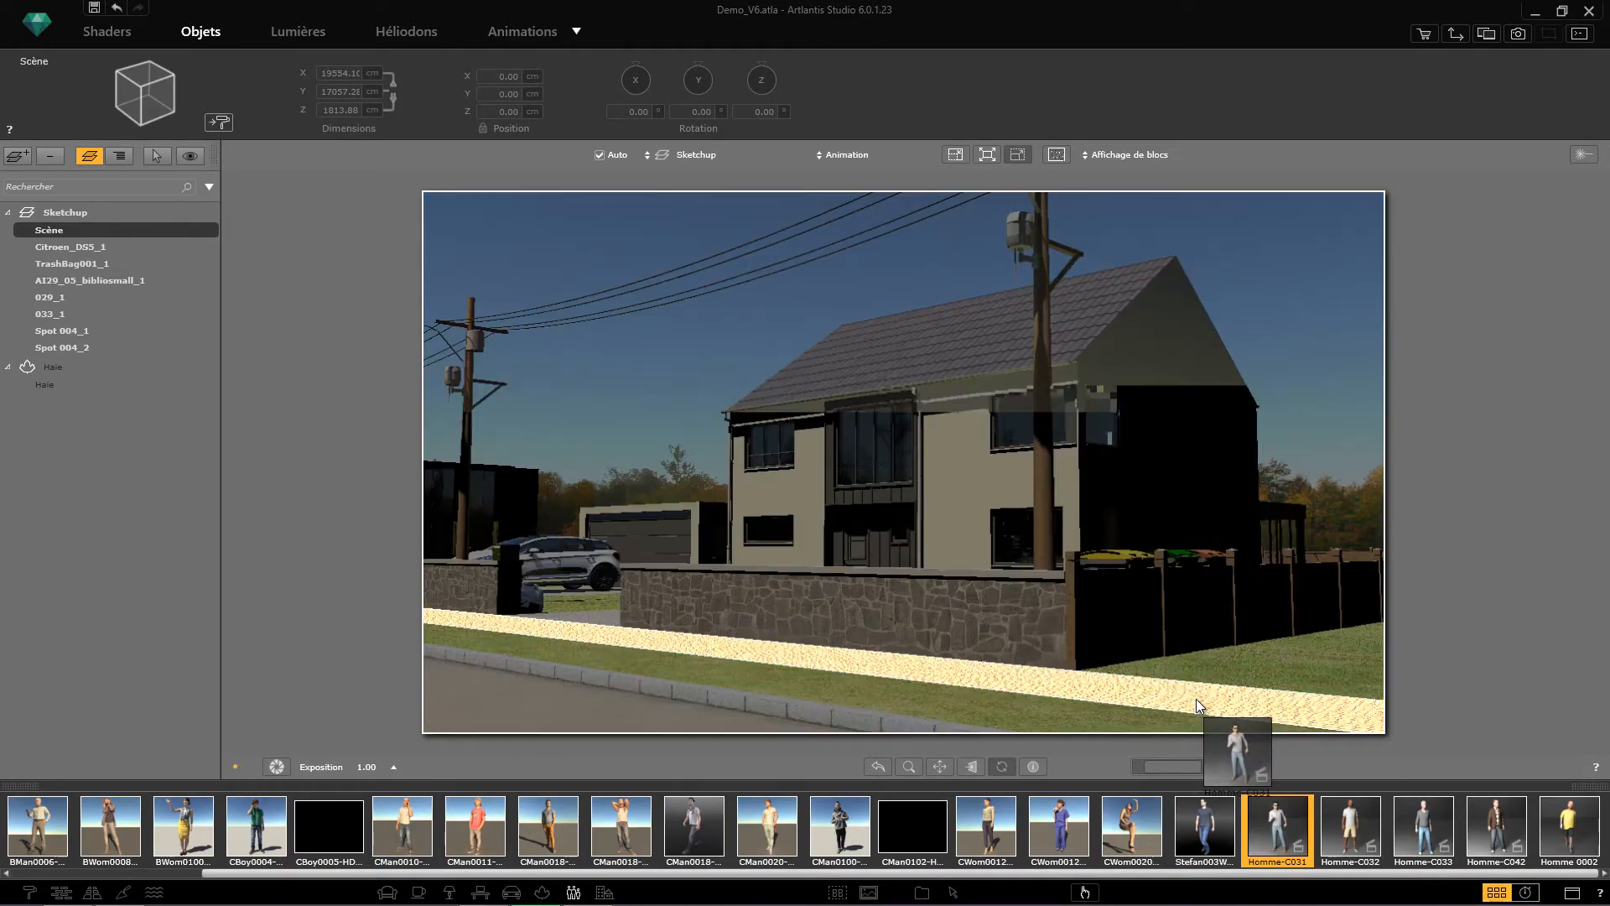
pyautogui.moveTo(1196, 697); pyautogui.dragTo(1196, 697)
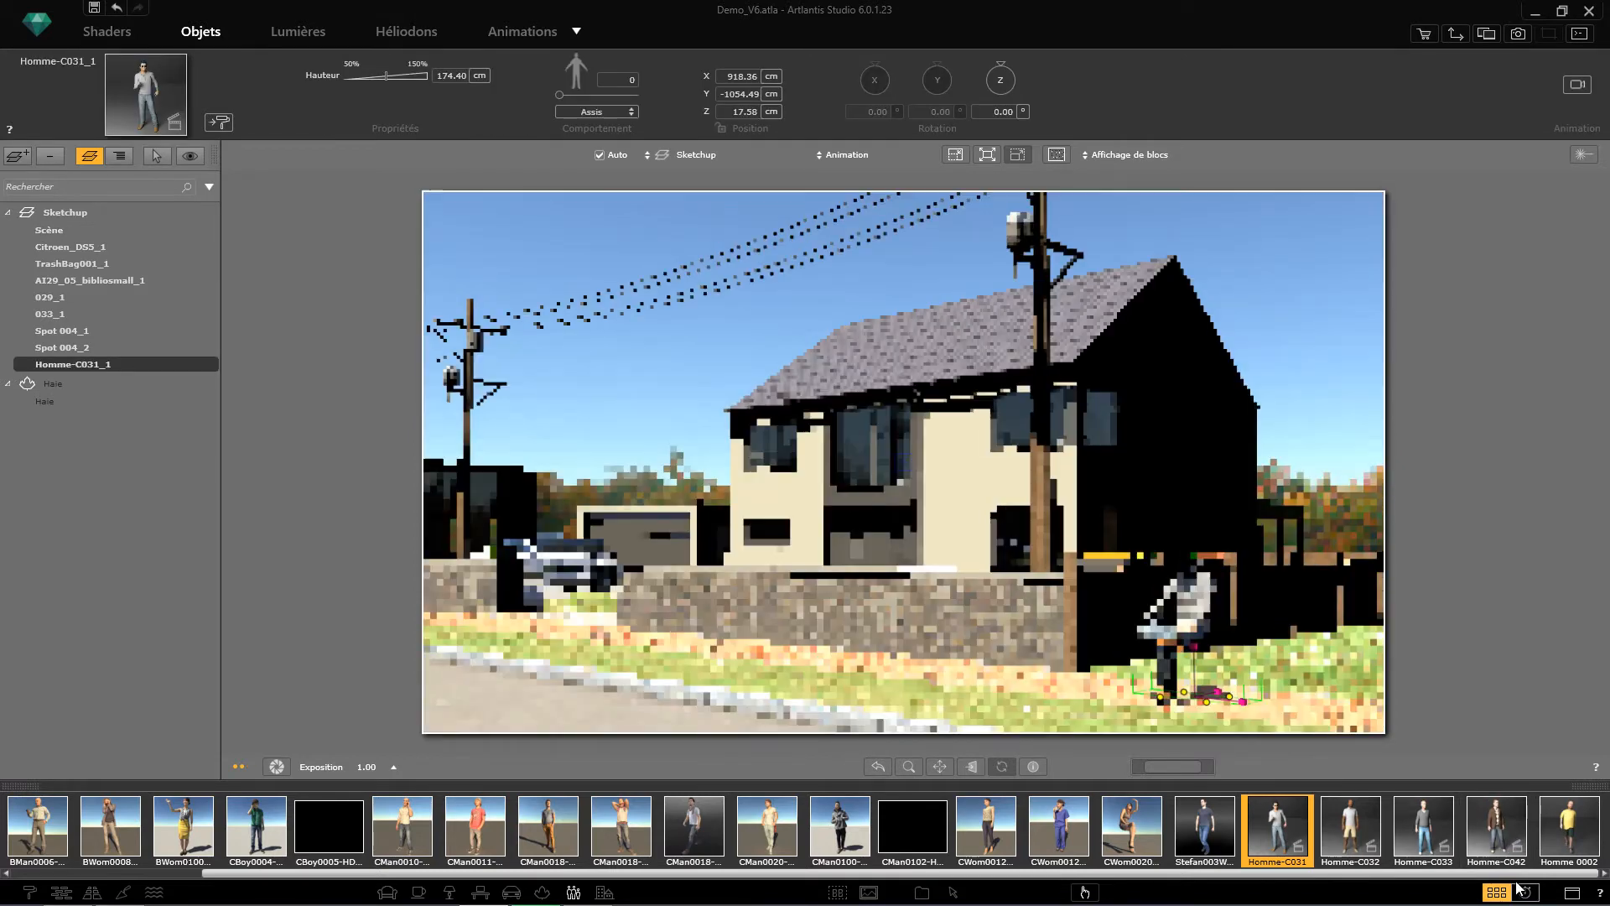
# Bring back the timeline and review the behaviours available for the Homme-C031 character
pyautogui.click(1520, 889)
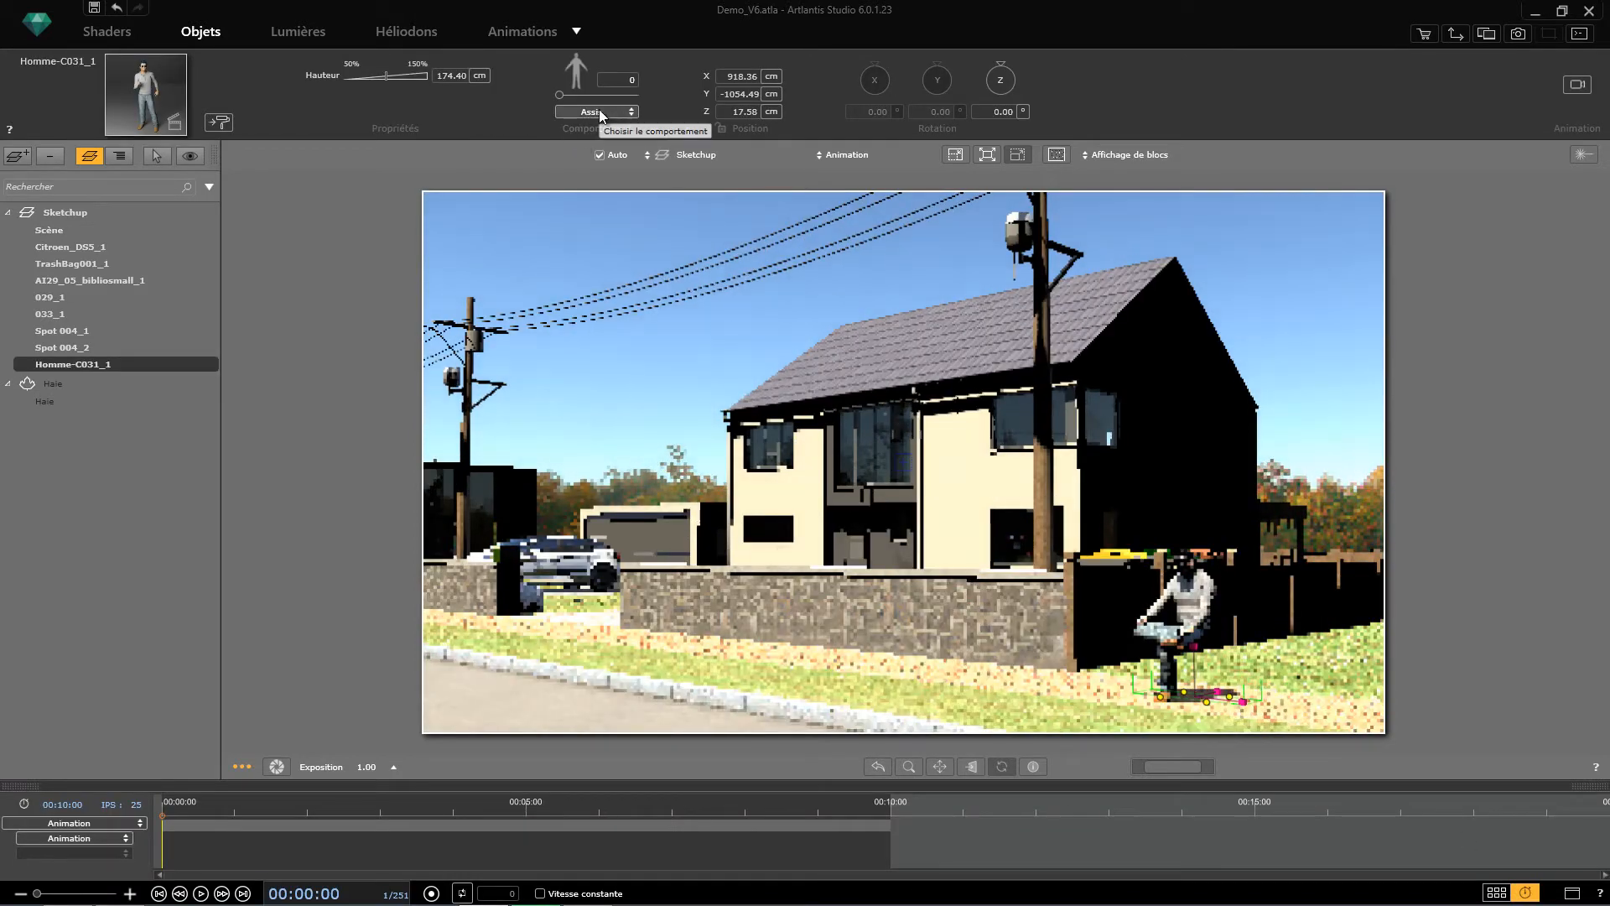
pyautogui.click(599, 111)
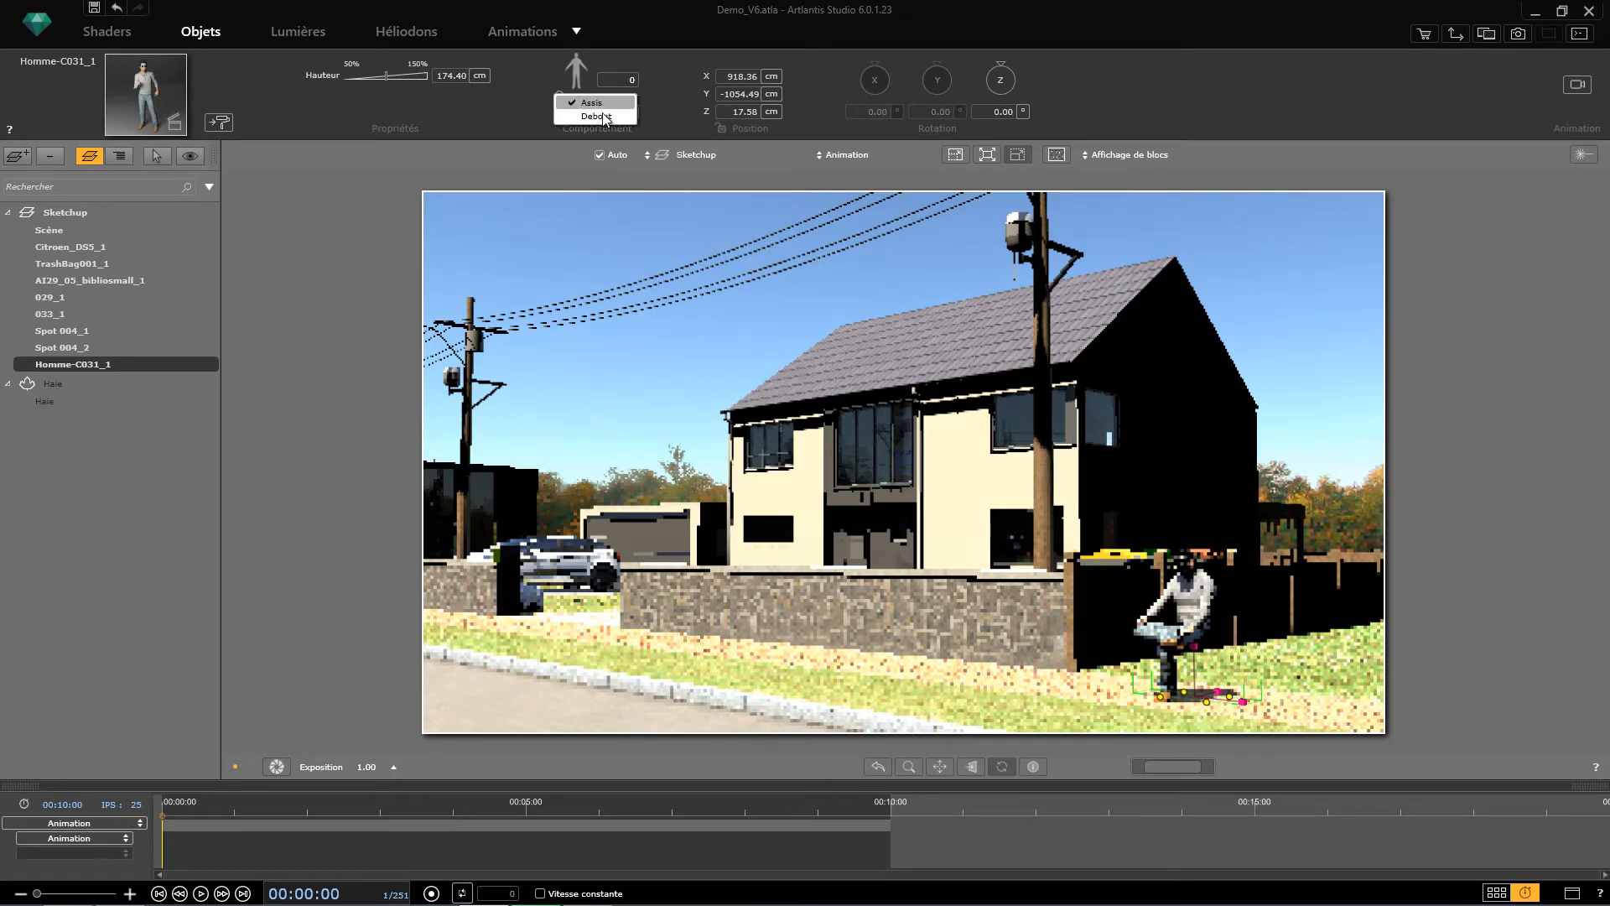
pyautogui.click(668, 103)
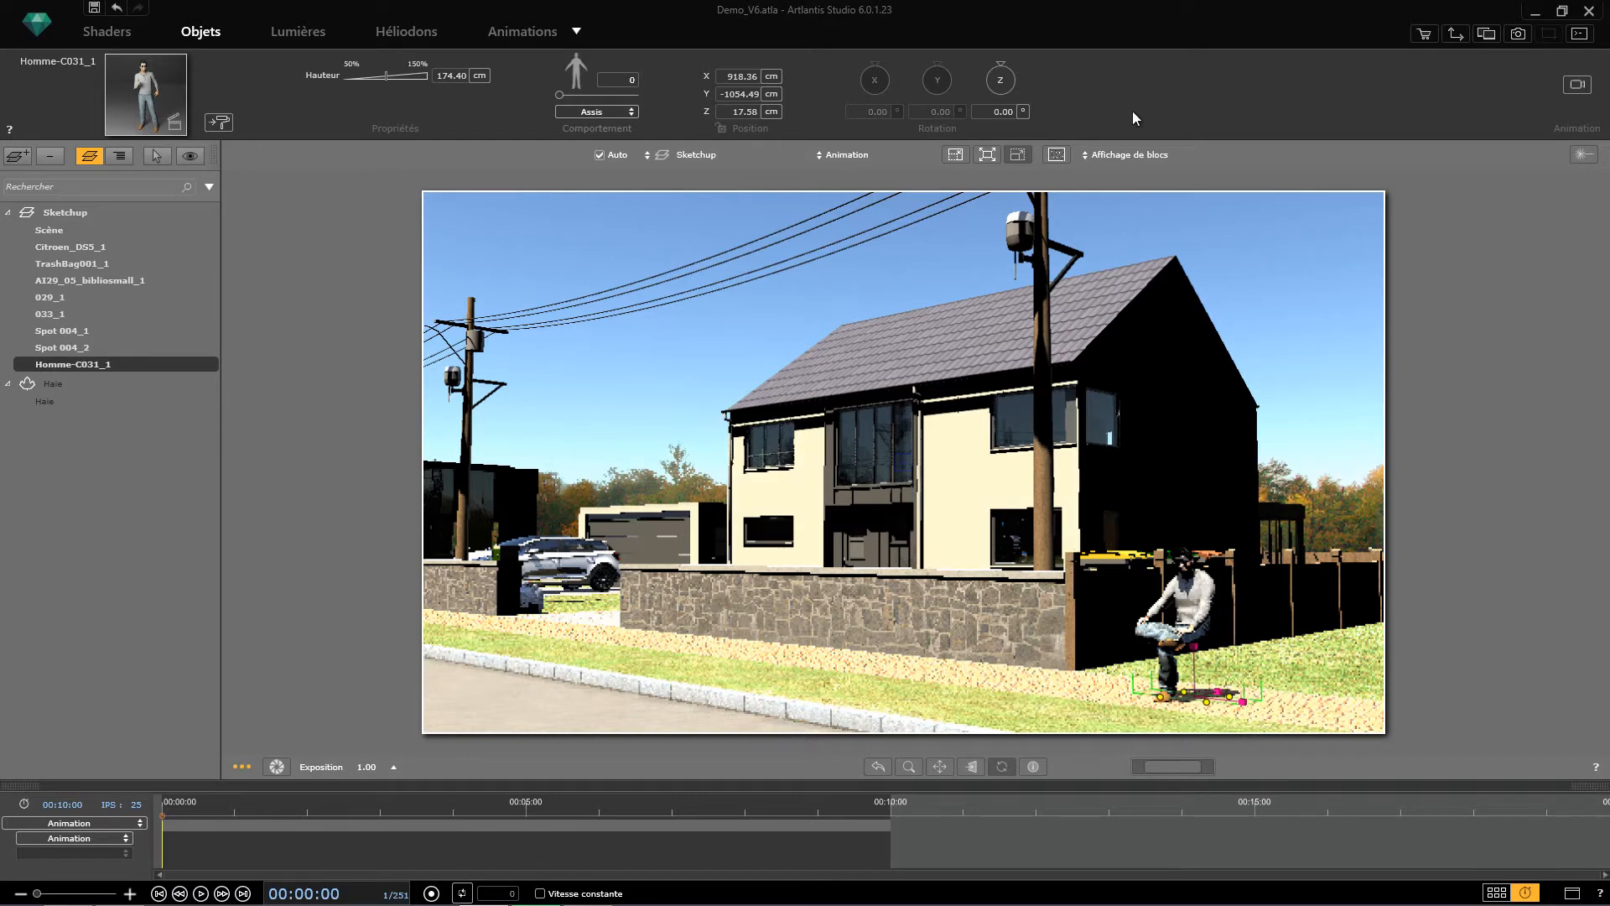
# Draw a straight path for Homme-C031 along the pavement in the plan view, parallel to the camera path, and close the 2D view
pyautogui.click(1454, 35)
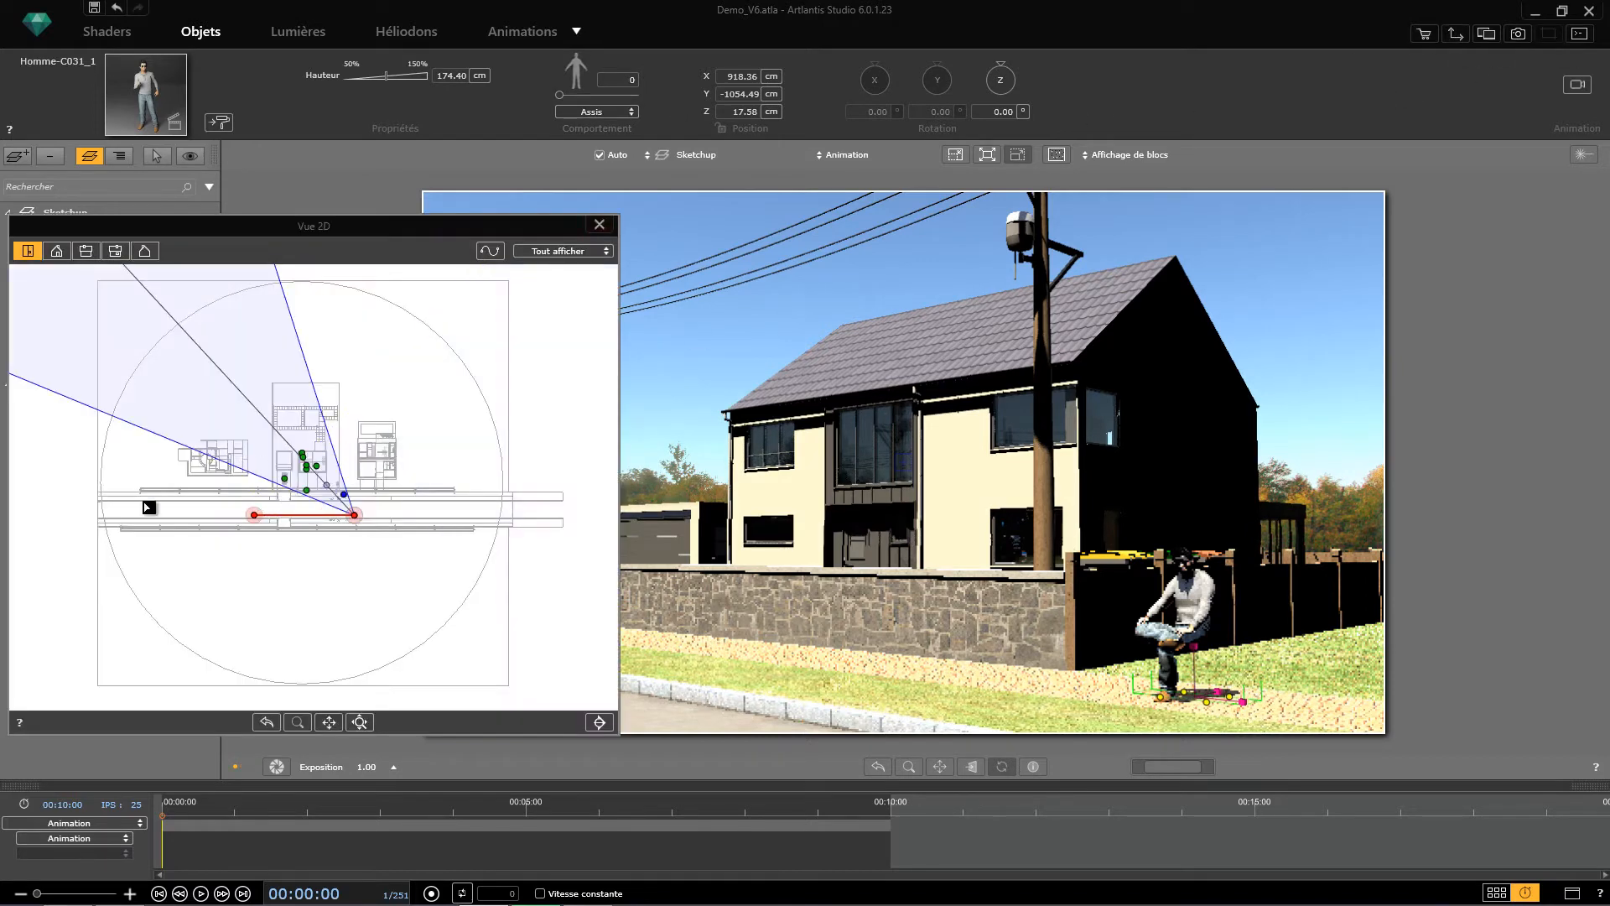
pyautogui.scroll(2, 308, 502)
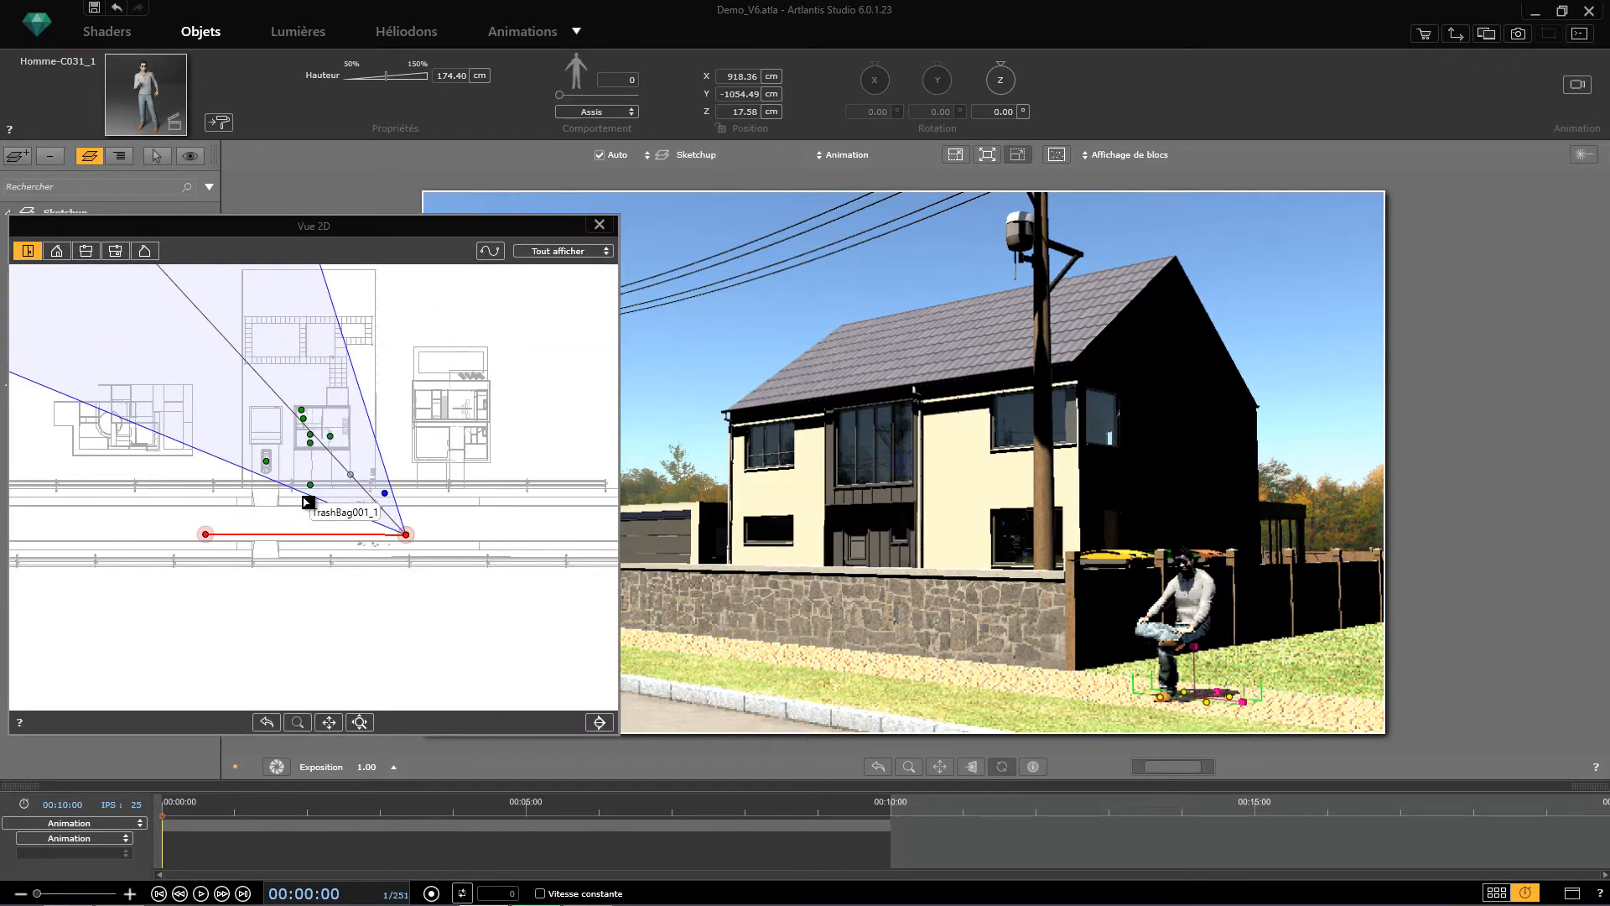
pyautogui.scroll(2, 317, 503)
pyautogui.click(468, 492)
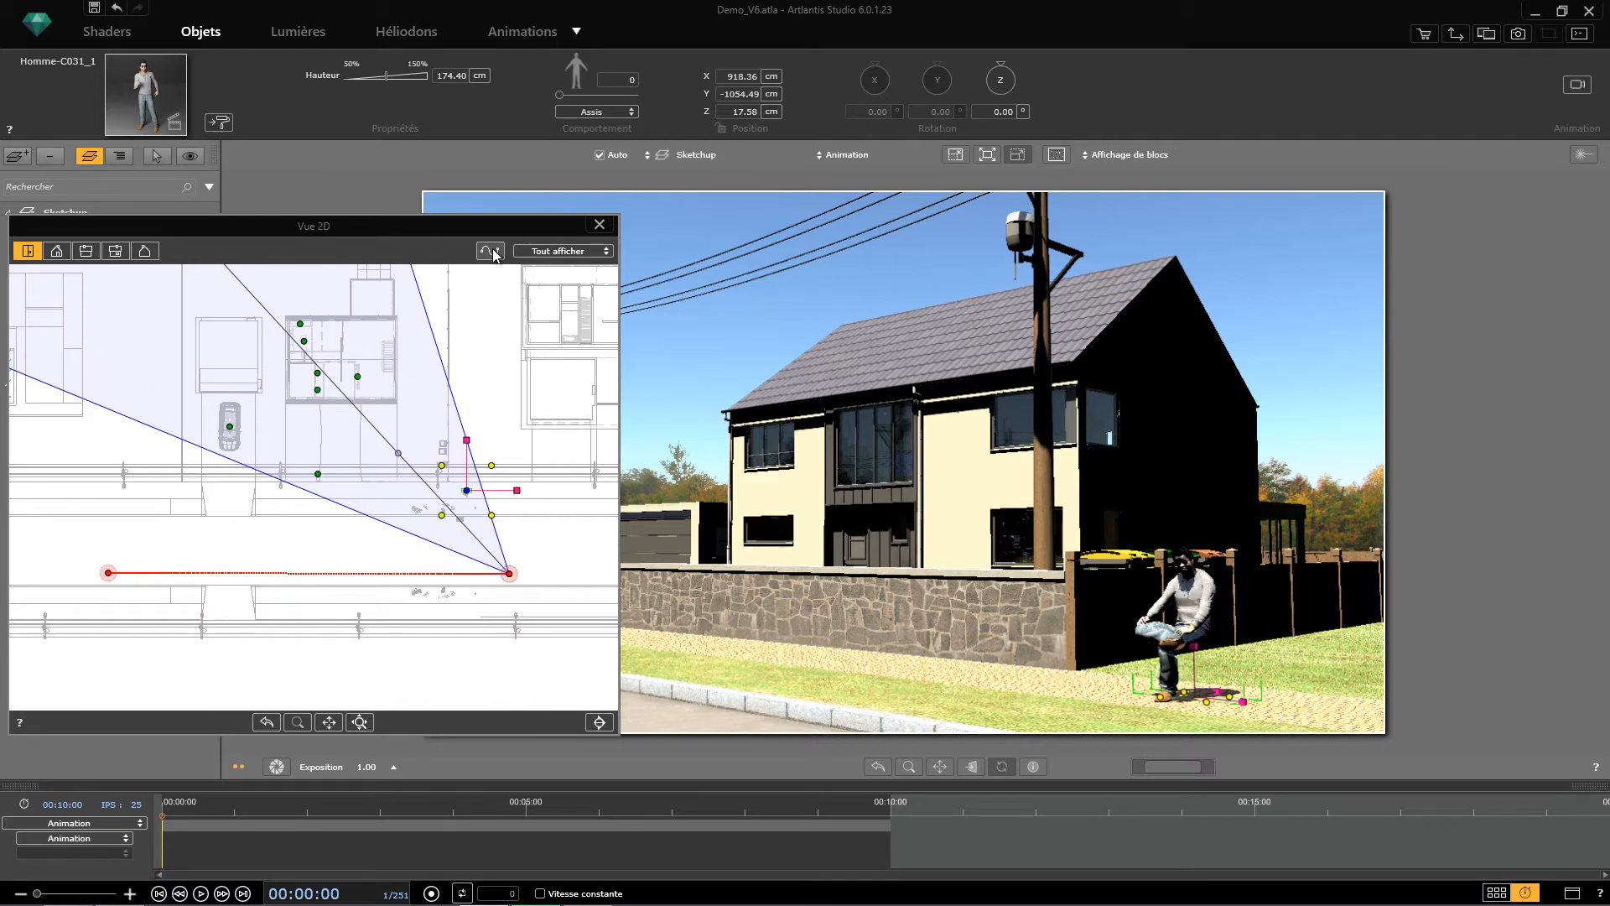
pyautogui.click(492, 251)
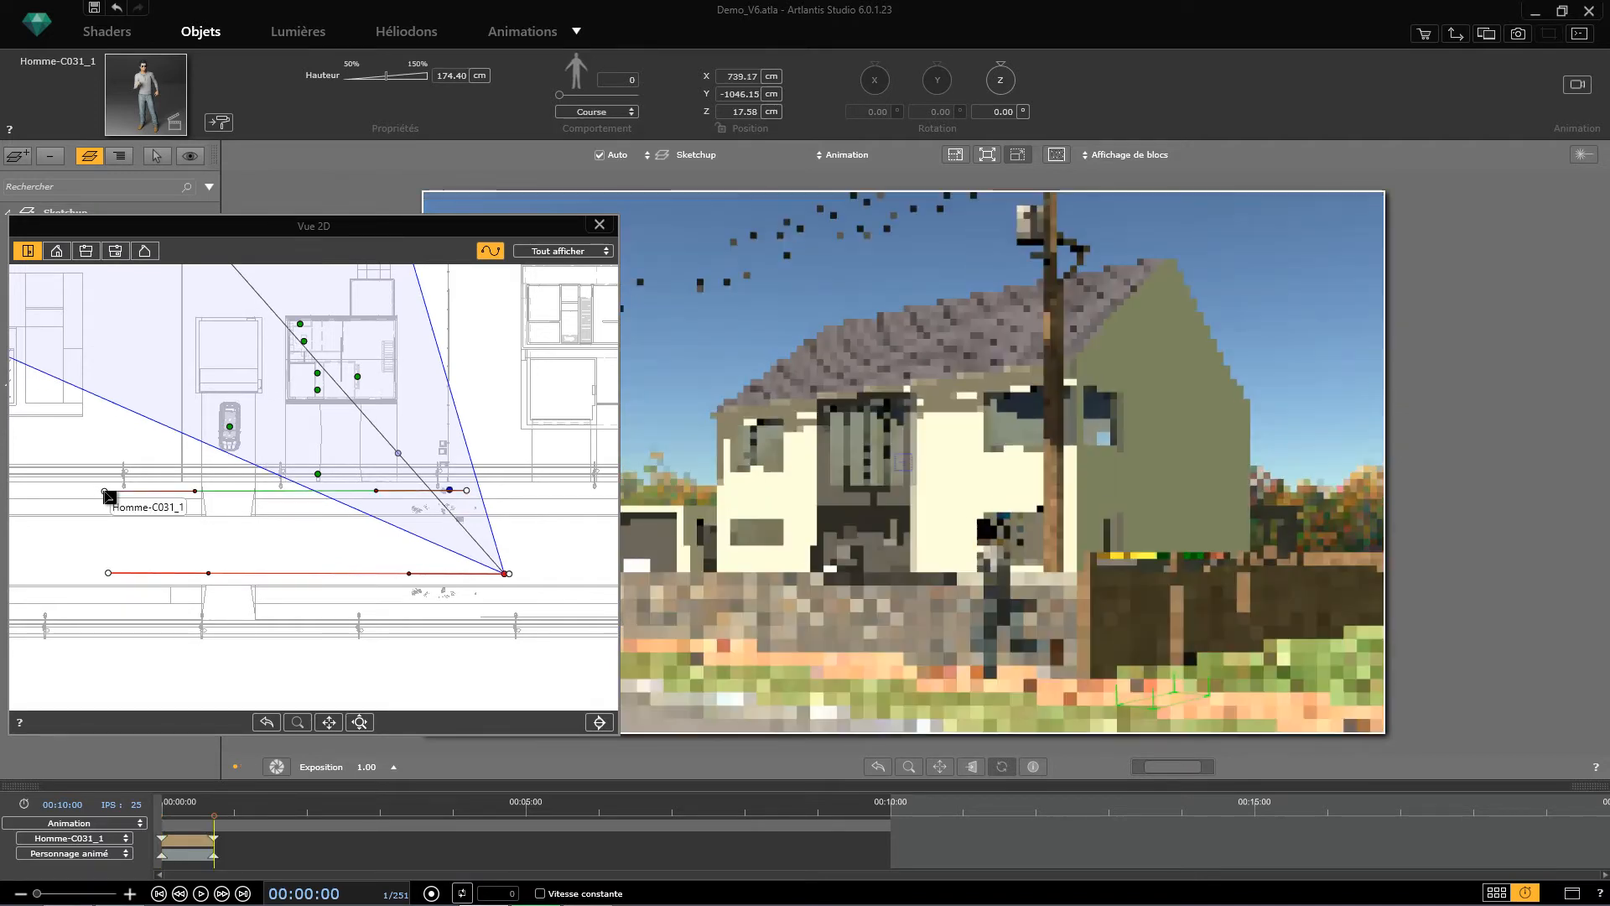
pyautogui.rightClick(242, 493)
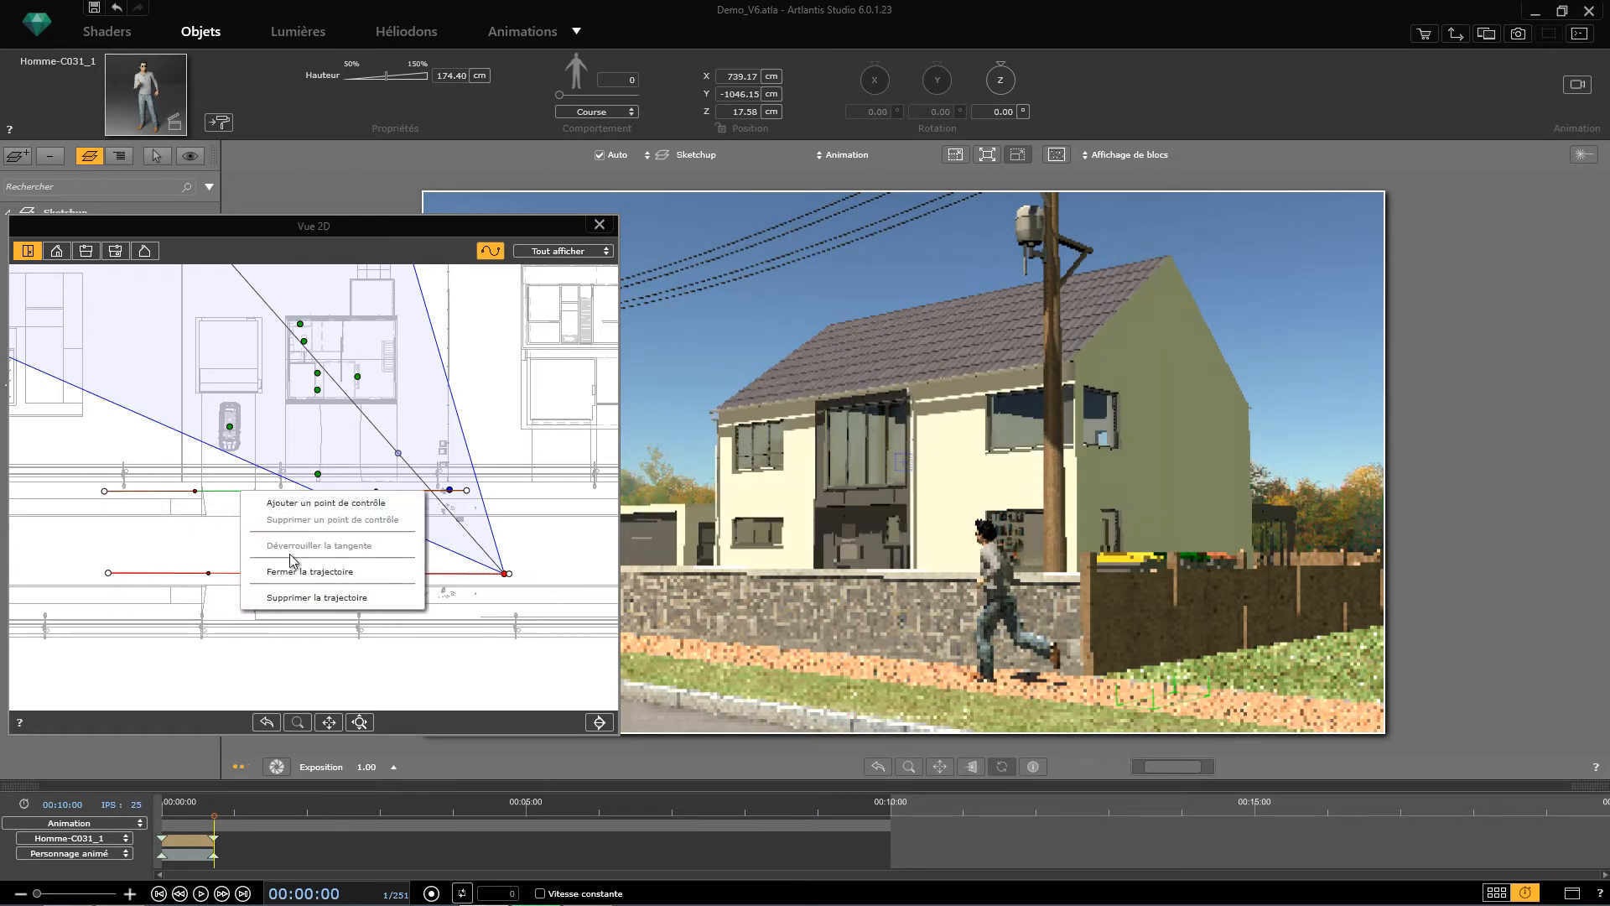
pyautogui.click(222, 535)
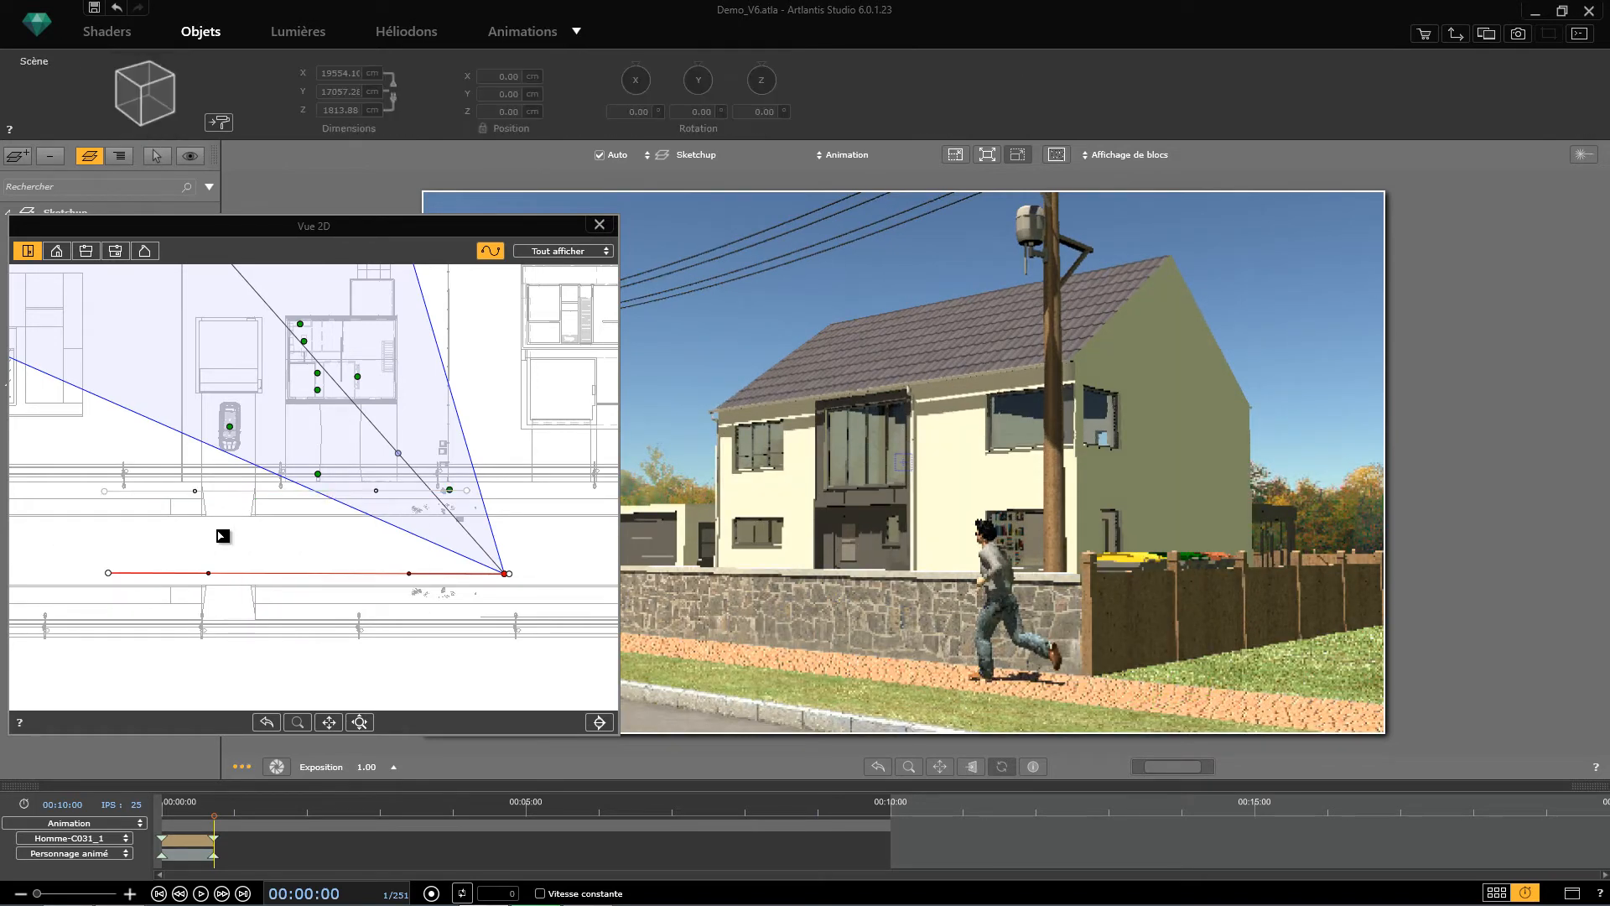
pyautogui.click(483, 253)
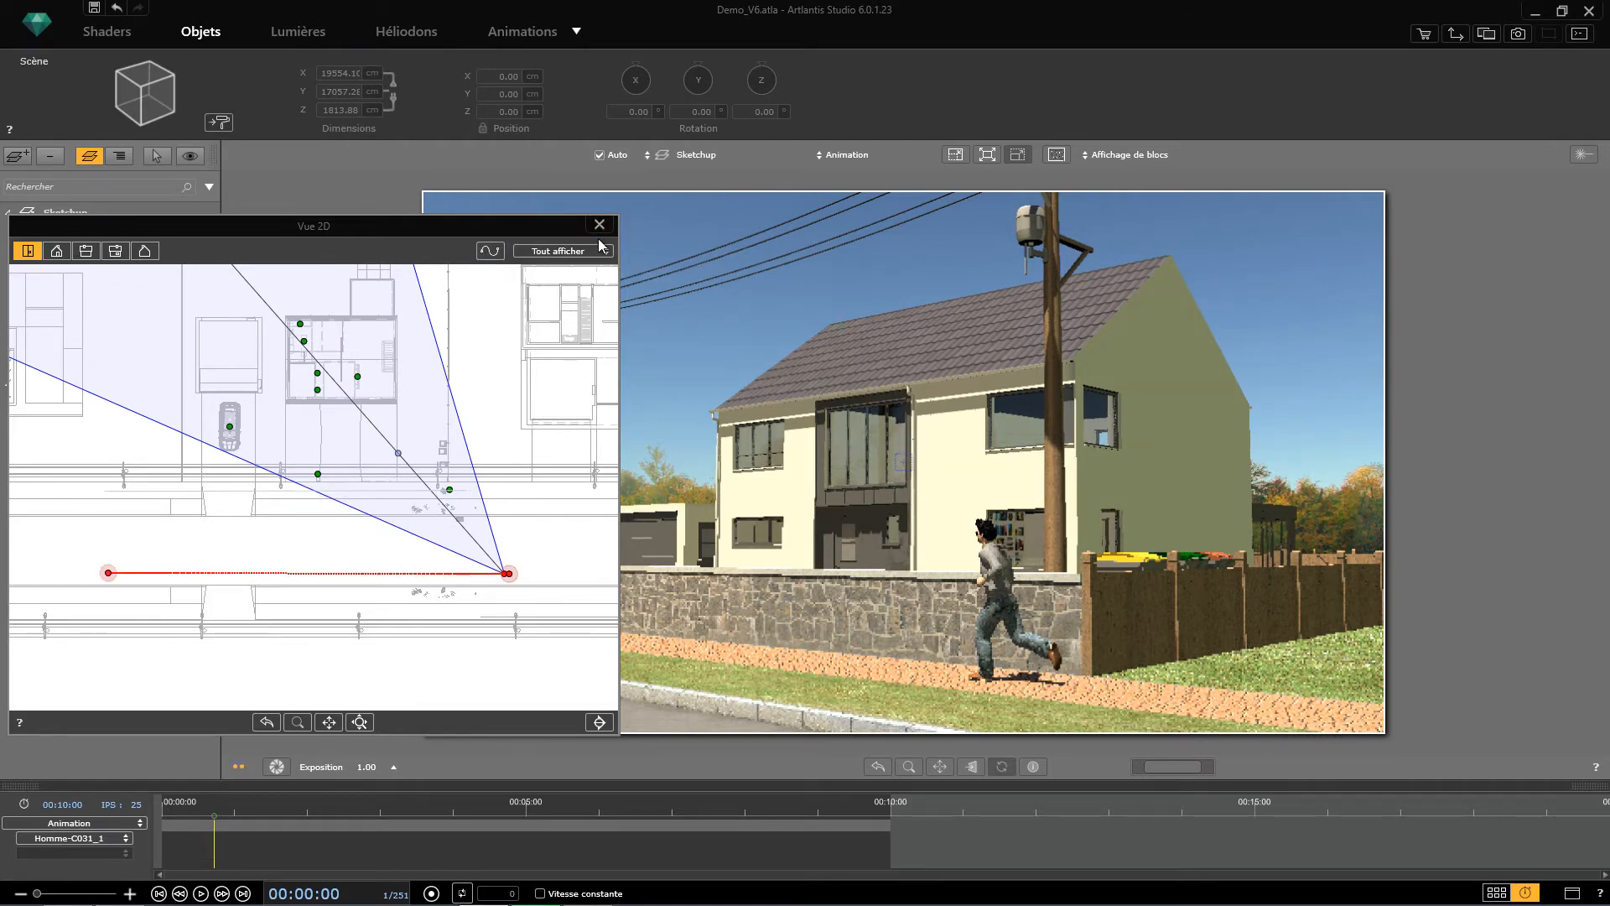
pyautogui.click(599, 226)
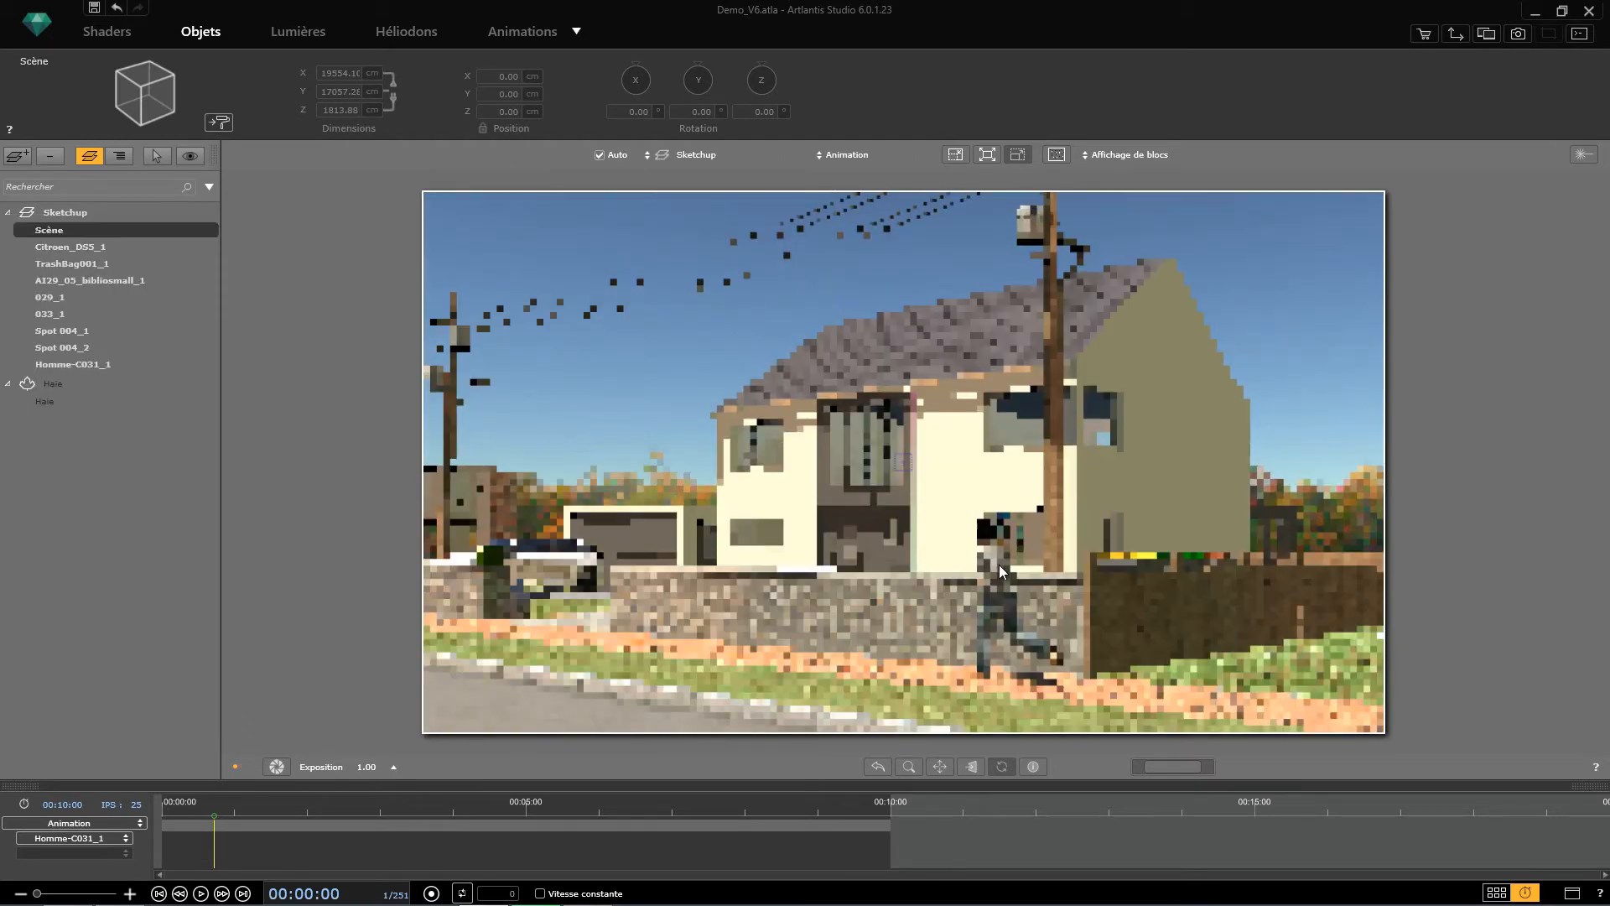
# Set the Homme-C031 character's behaviour to Marche and play the animation to check its walk
pyautogui.click(999, 565)
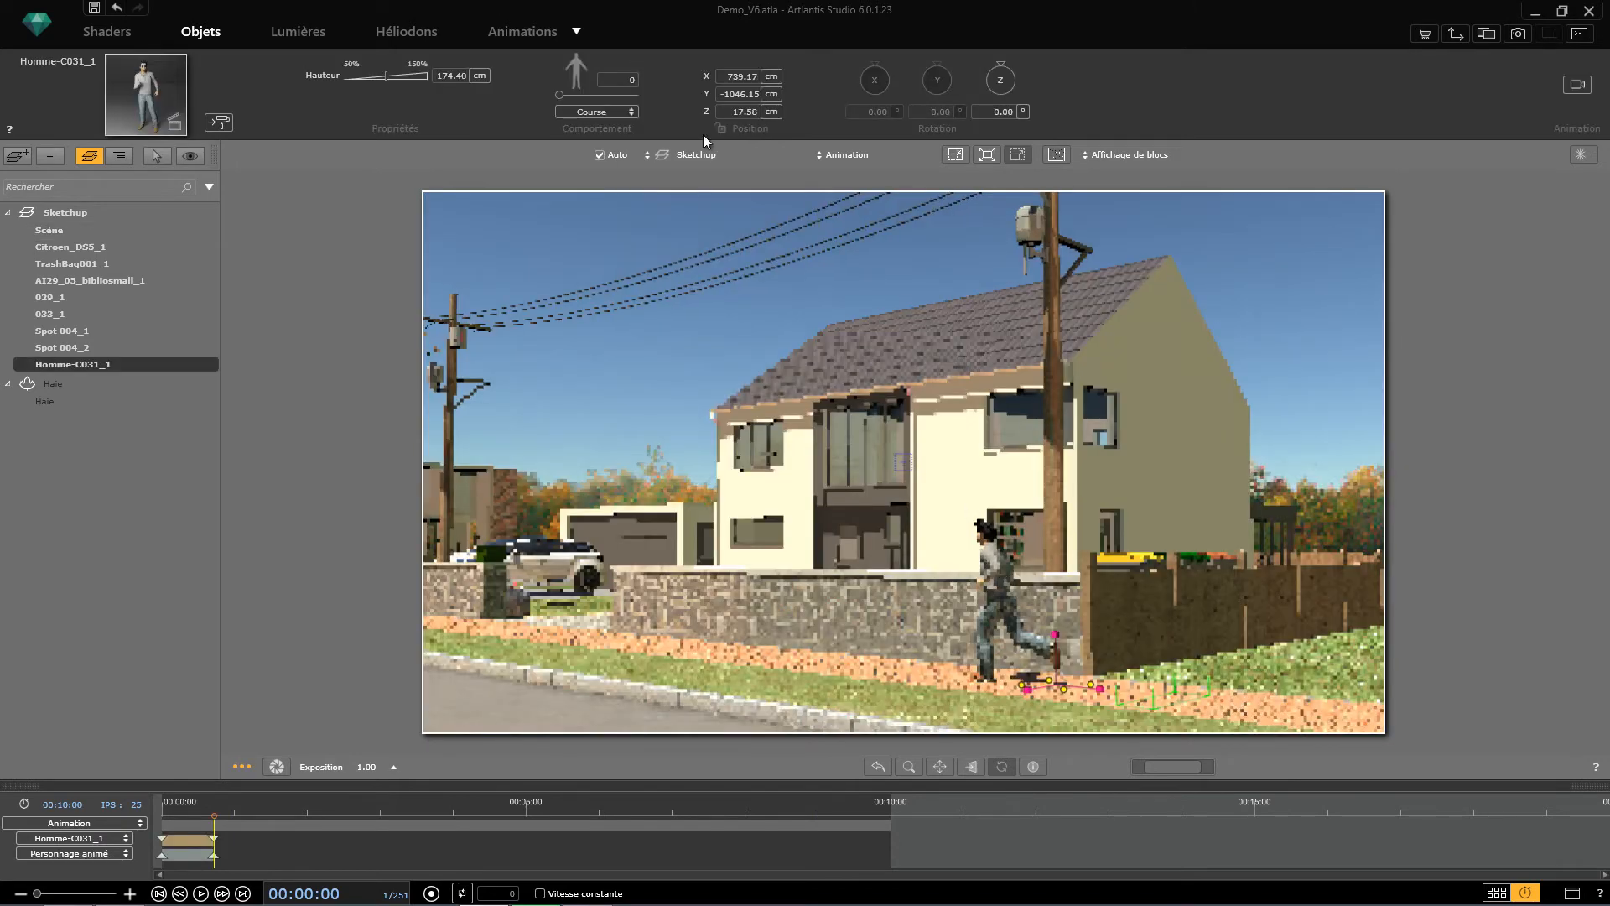
pyautogui.click(612, 116)
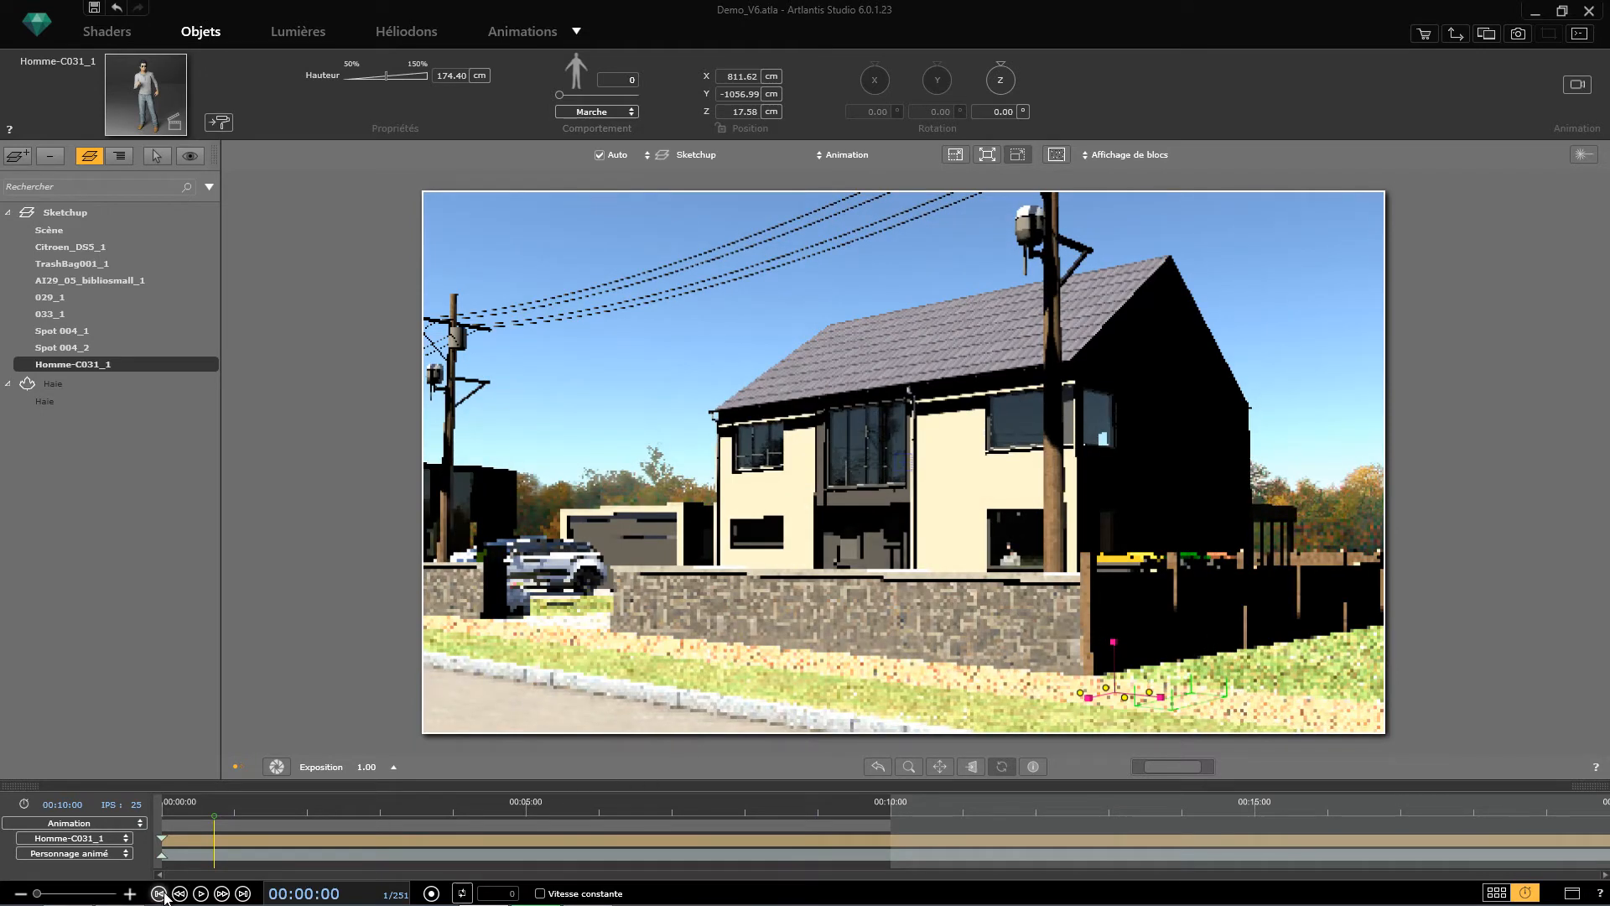
pyautogui.click(201, 894)
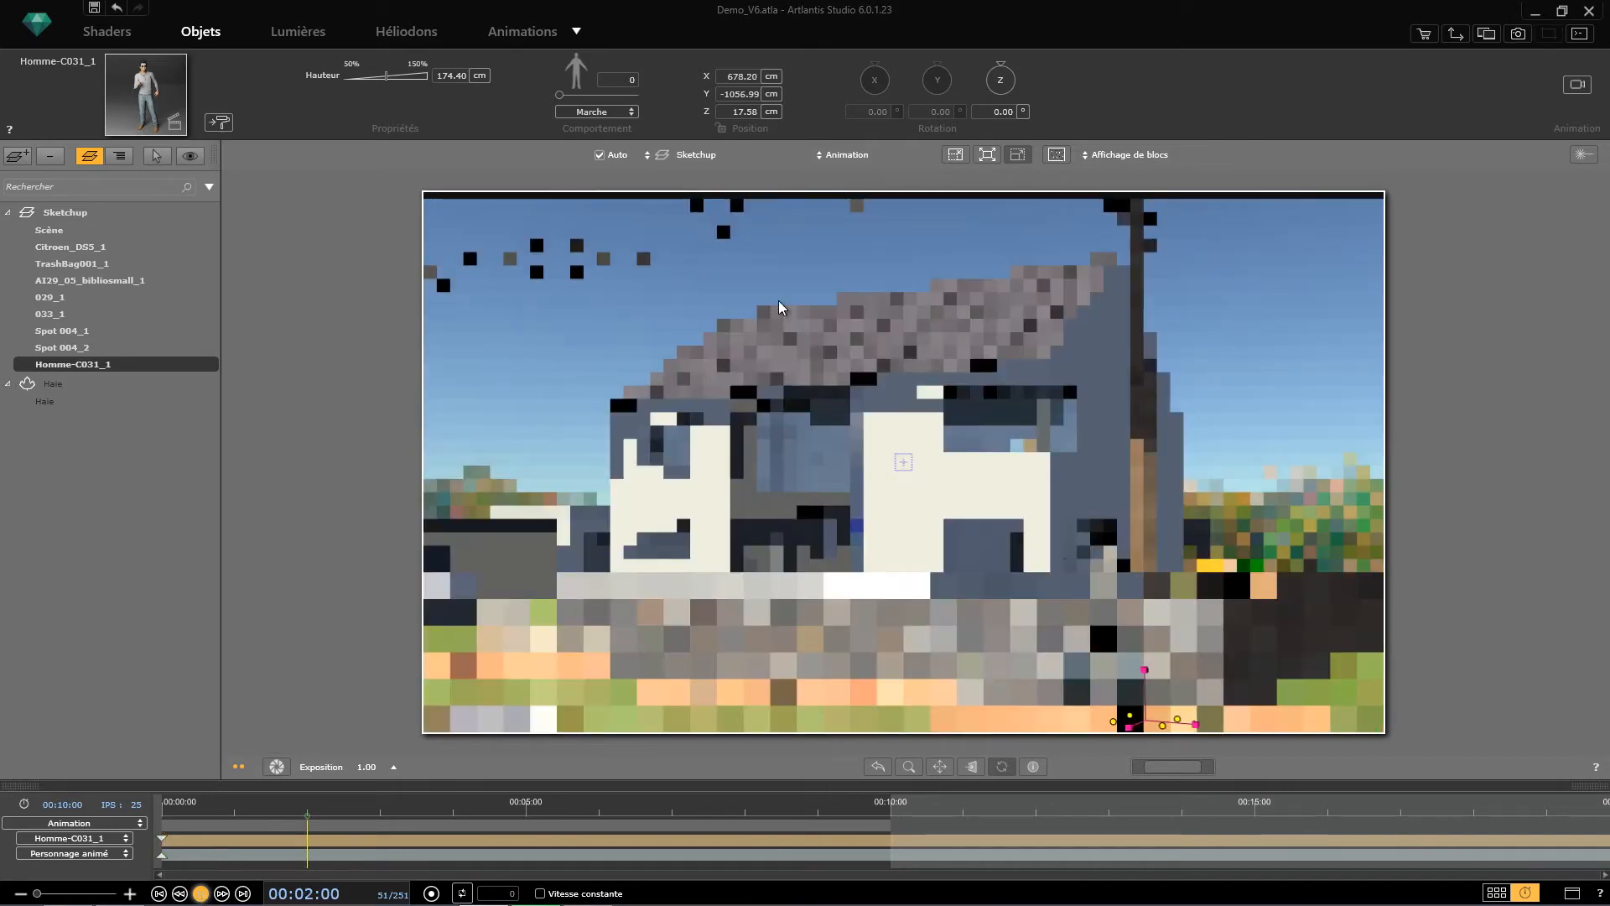
pyautogui.press('space')
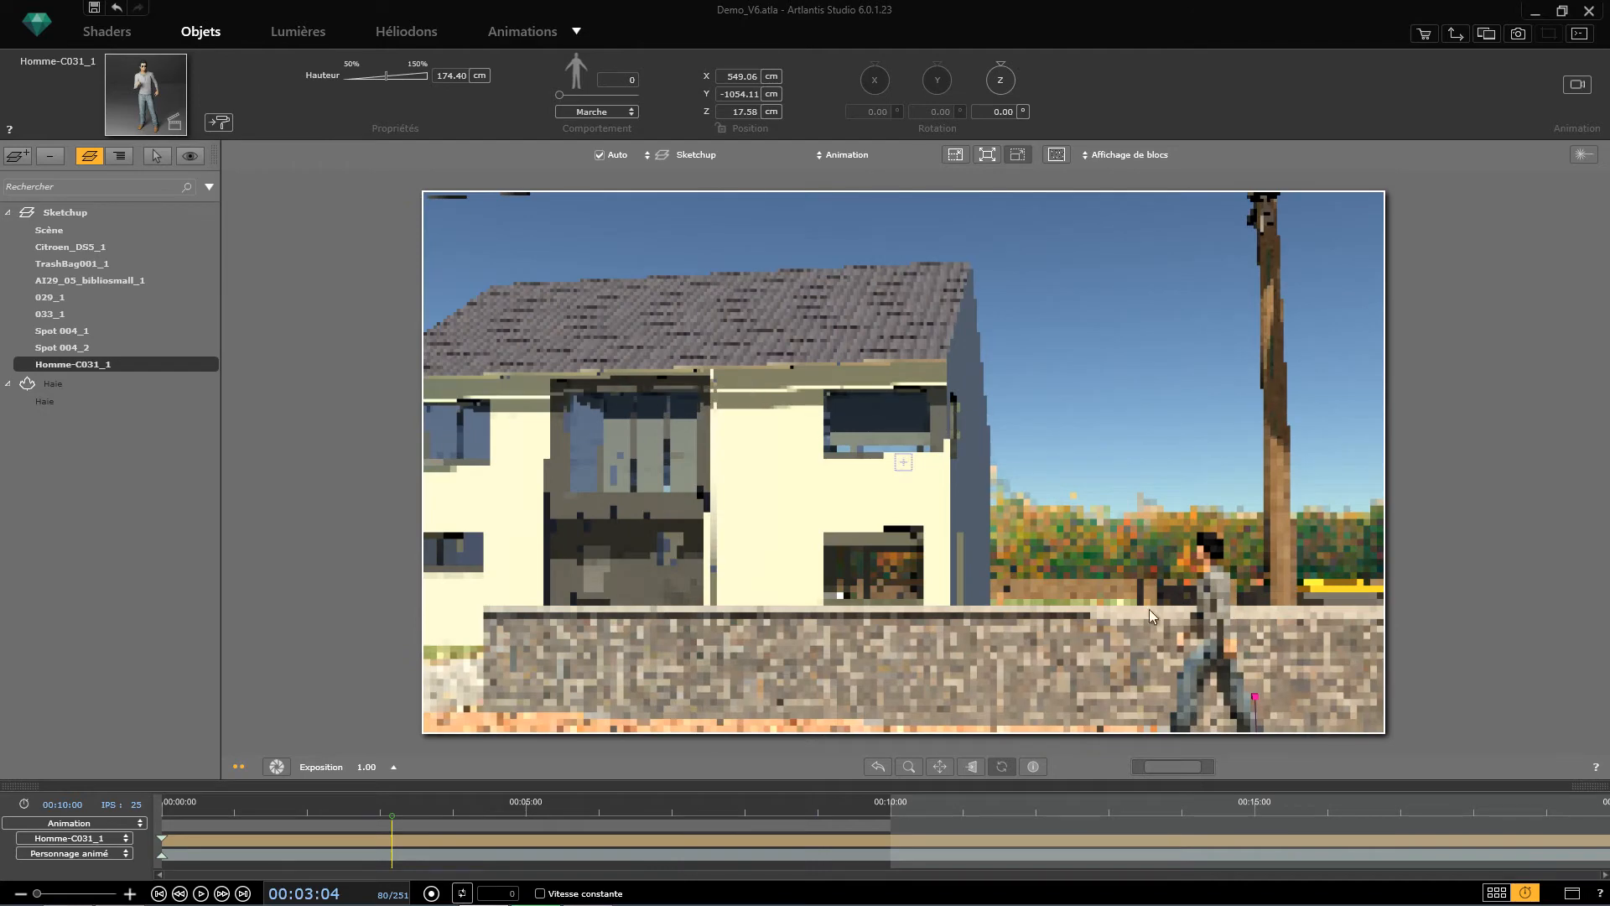
# Record a time-of-day animation for the DEMO heliodon from the first frame, setting its time to 17:54 at the last frame (00:10:00)
pyautogui.click(160, 893)
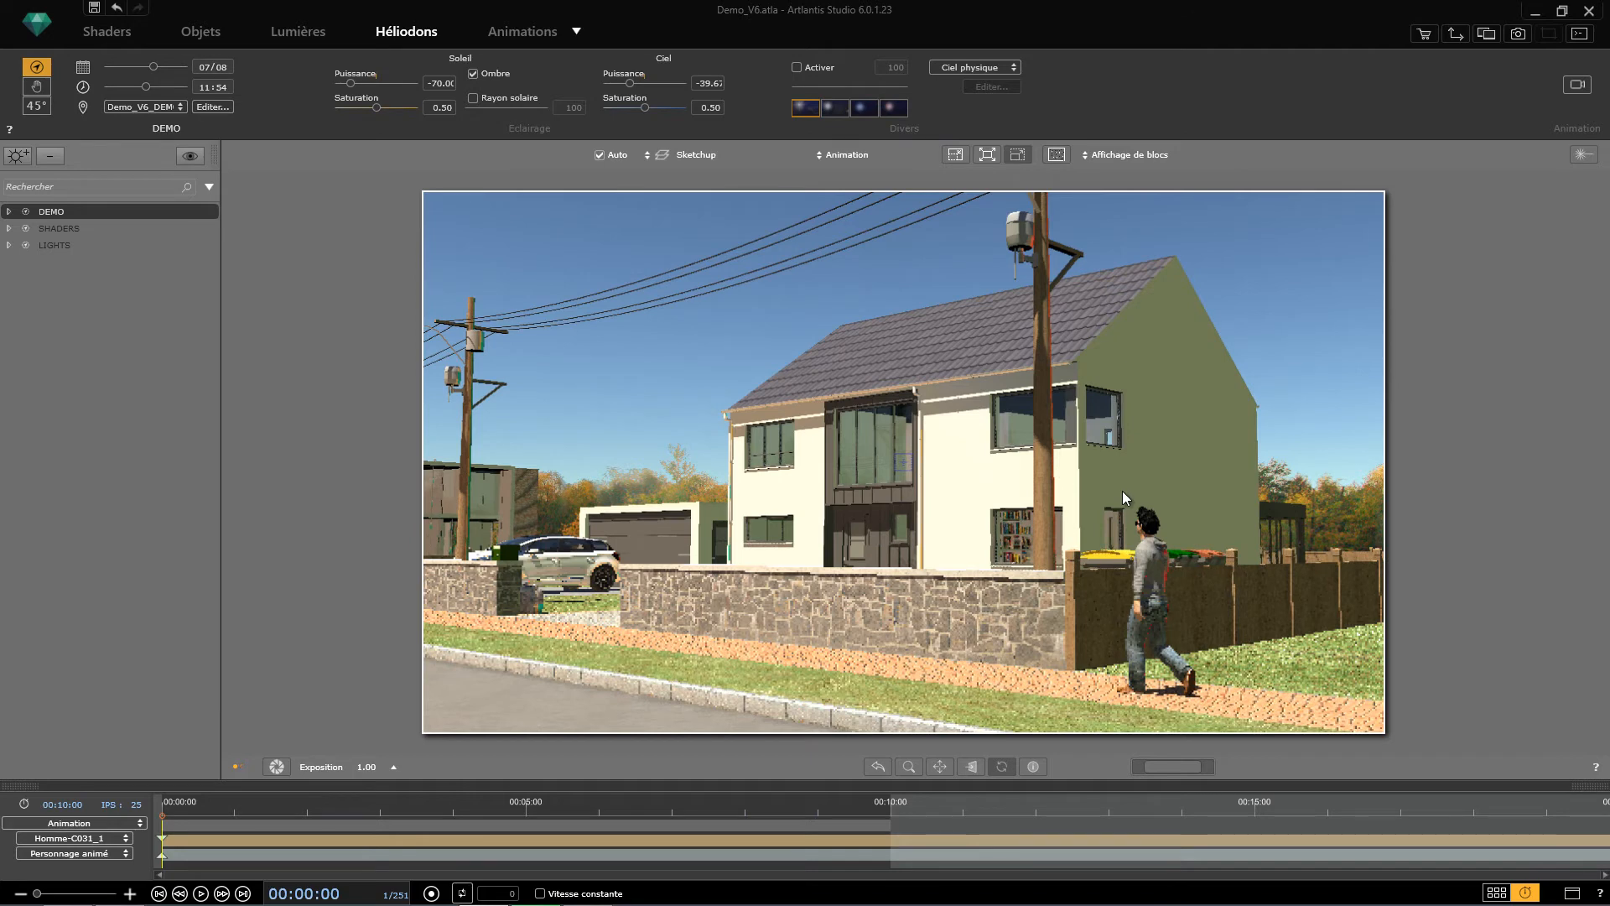
pyautogui.click(432, 894)
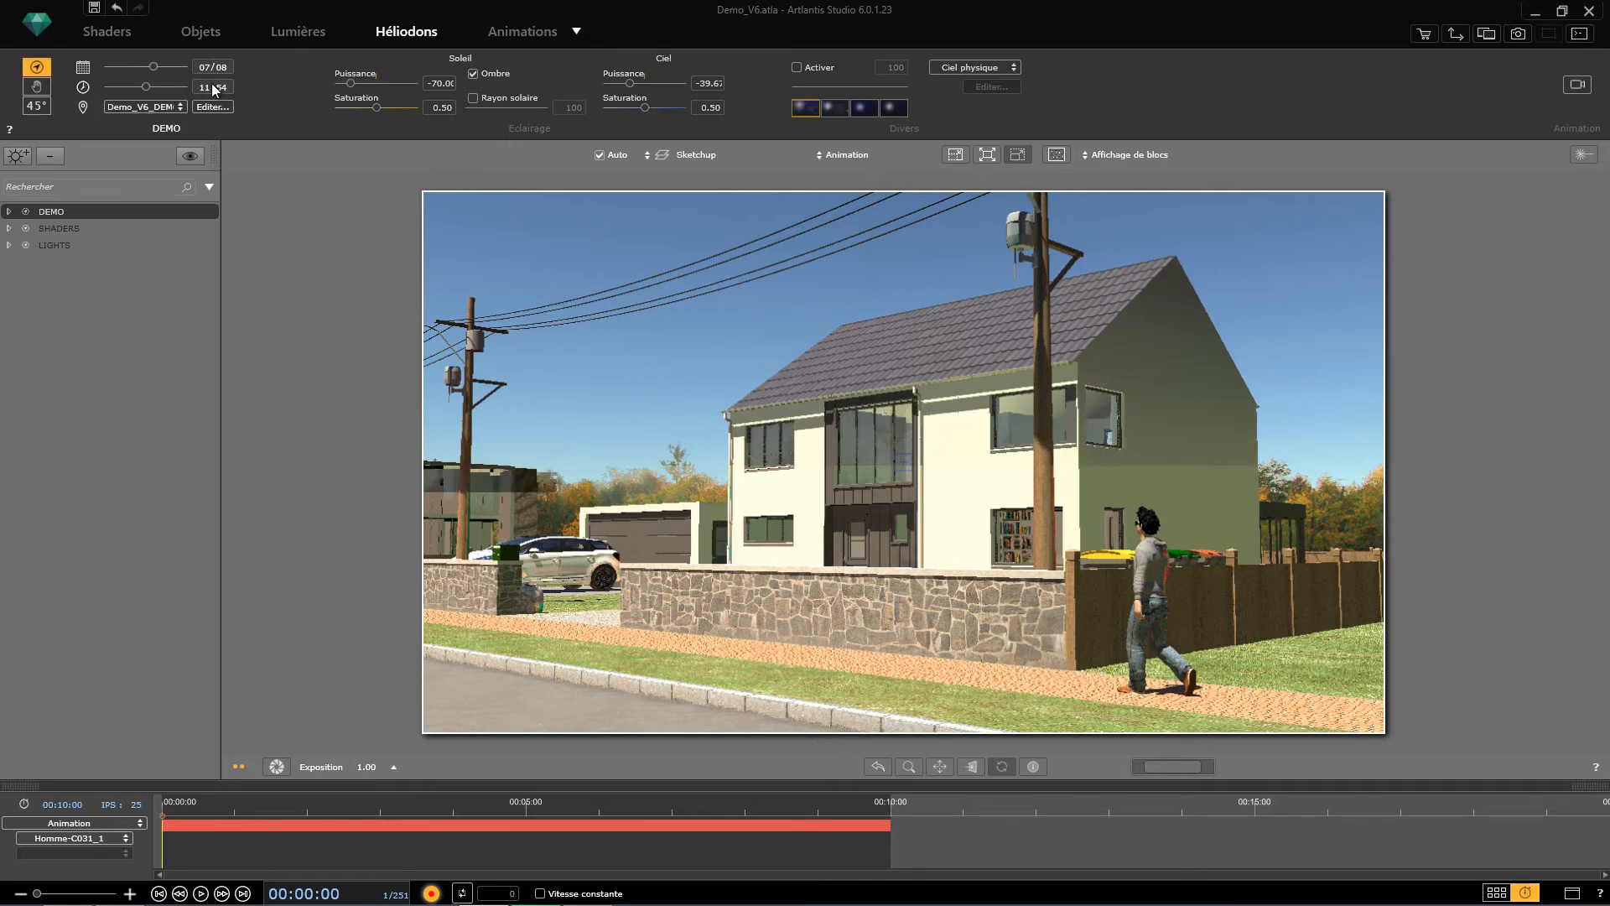
pyautogui.click(243, 894)
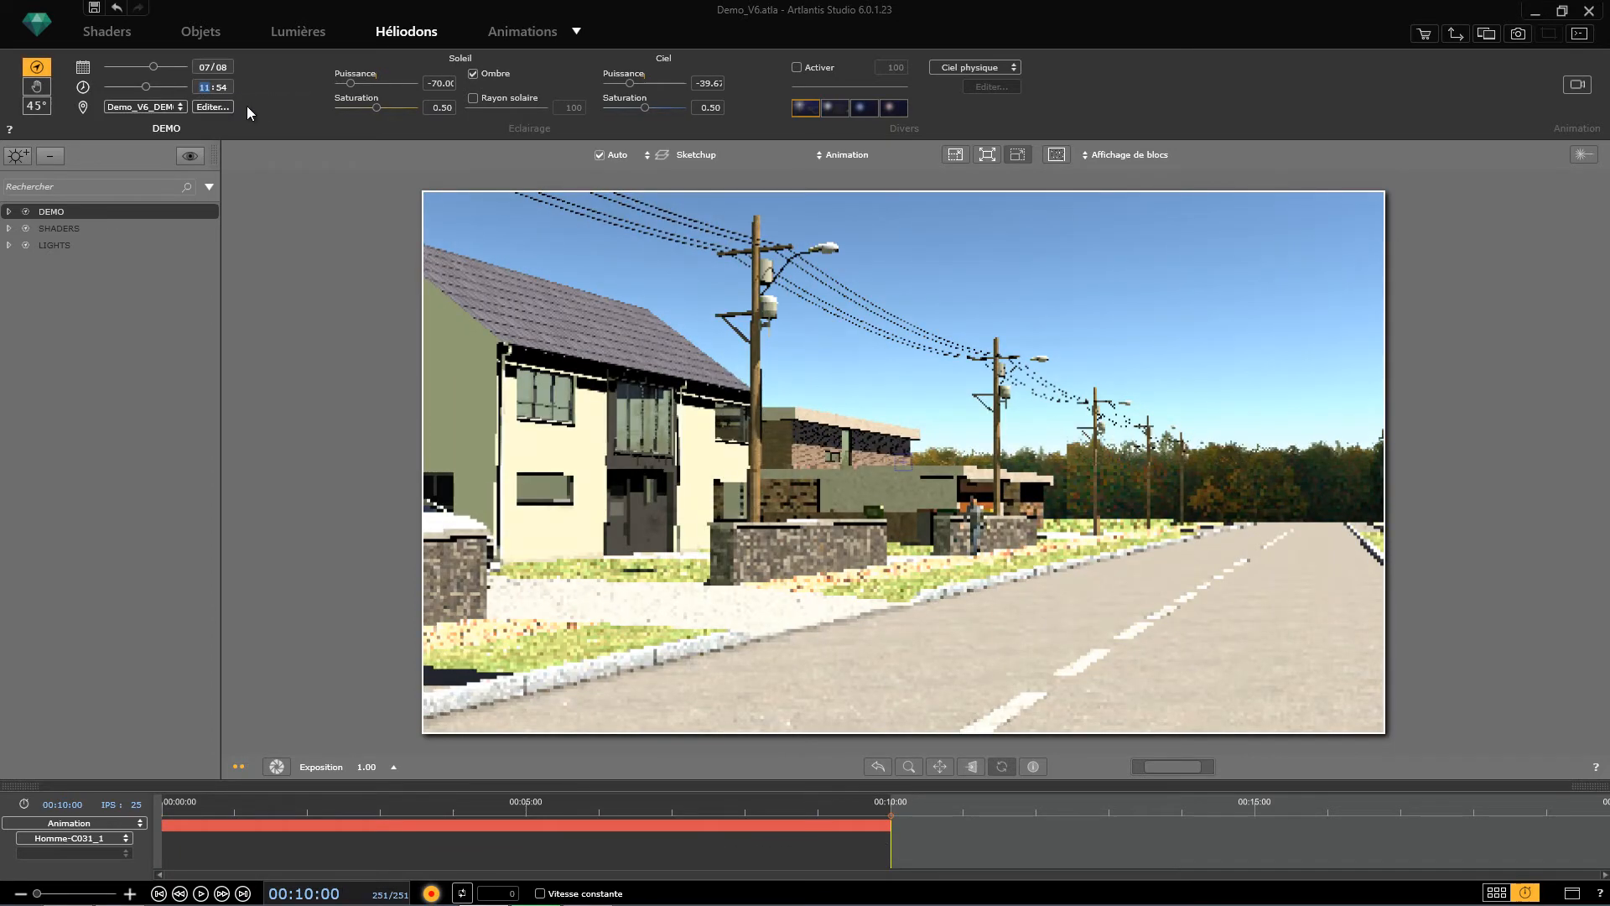
pyautogui.write('7')
pyautogui.press('Return')
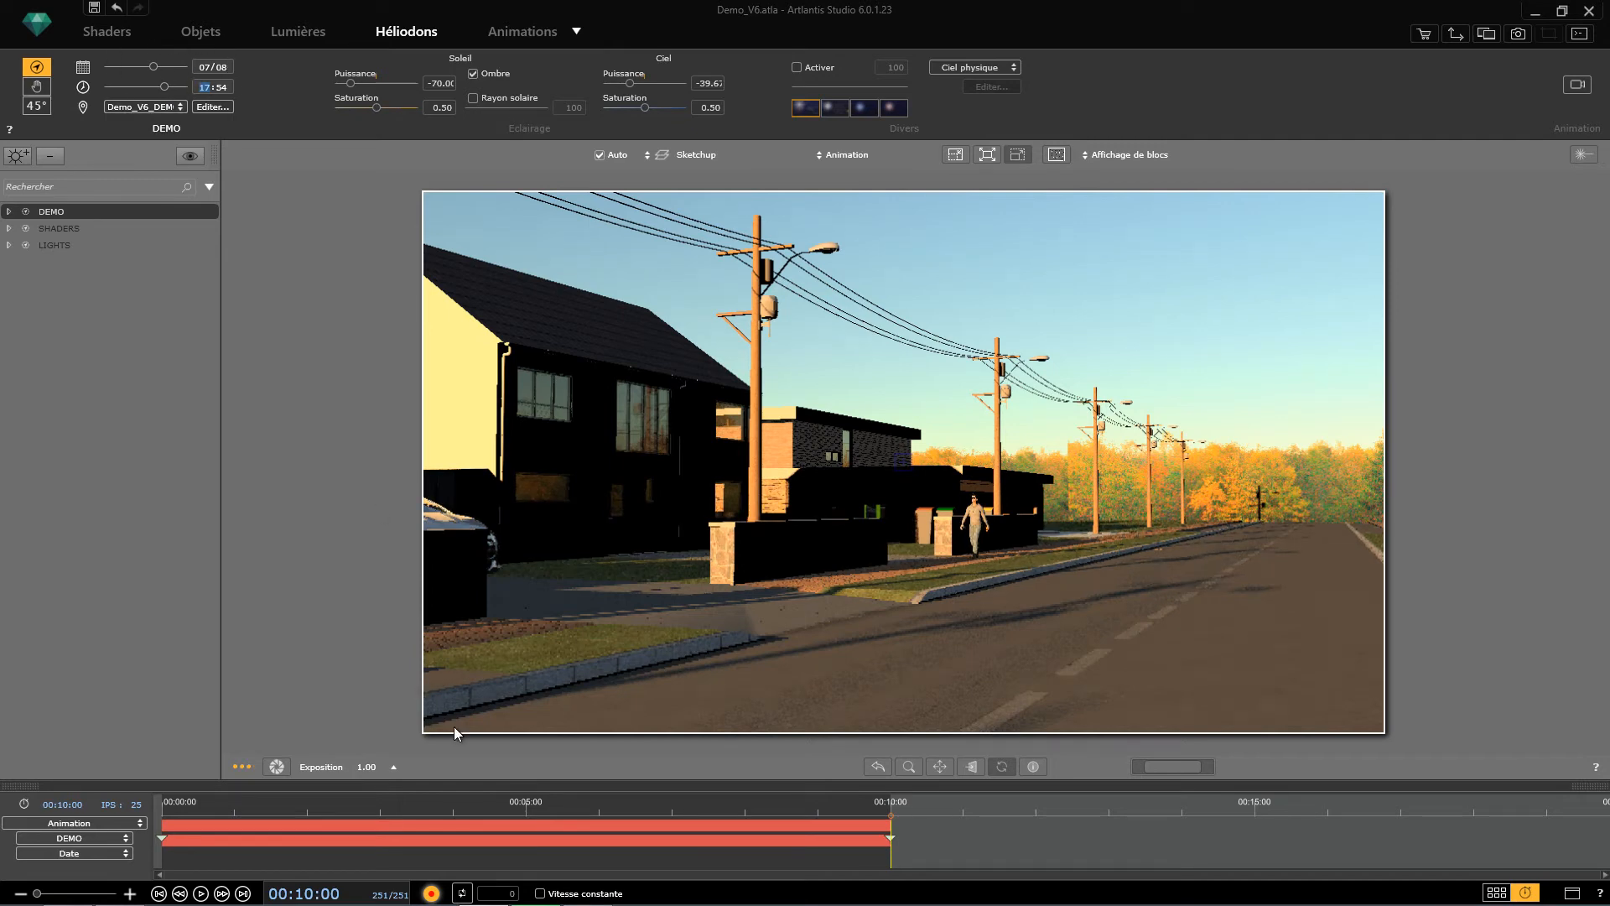
pyautogui.click(431, 893)
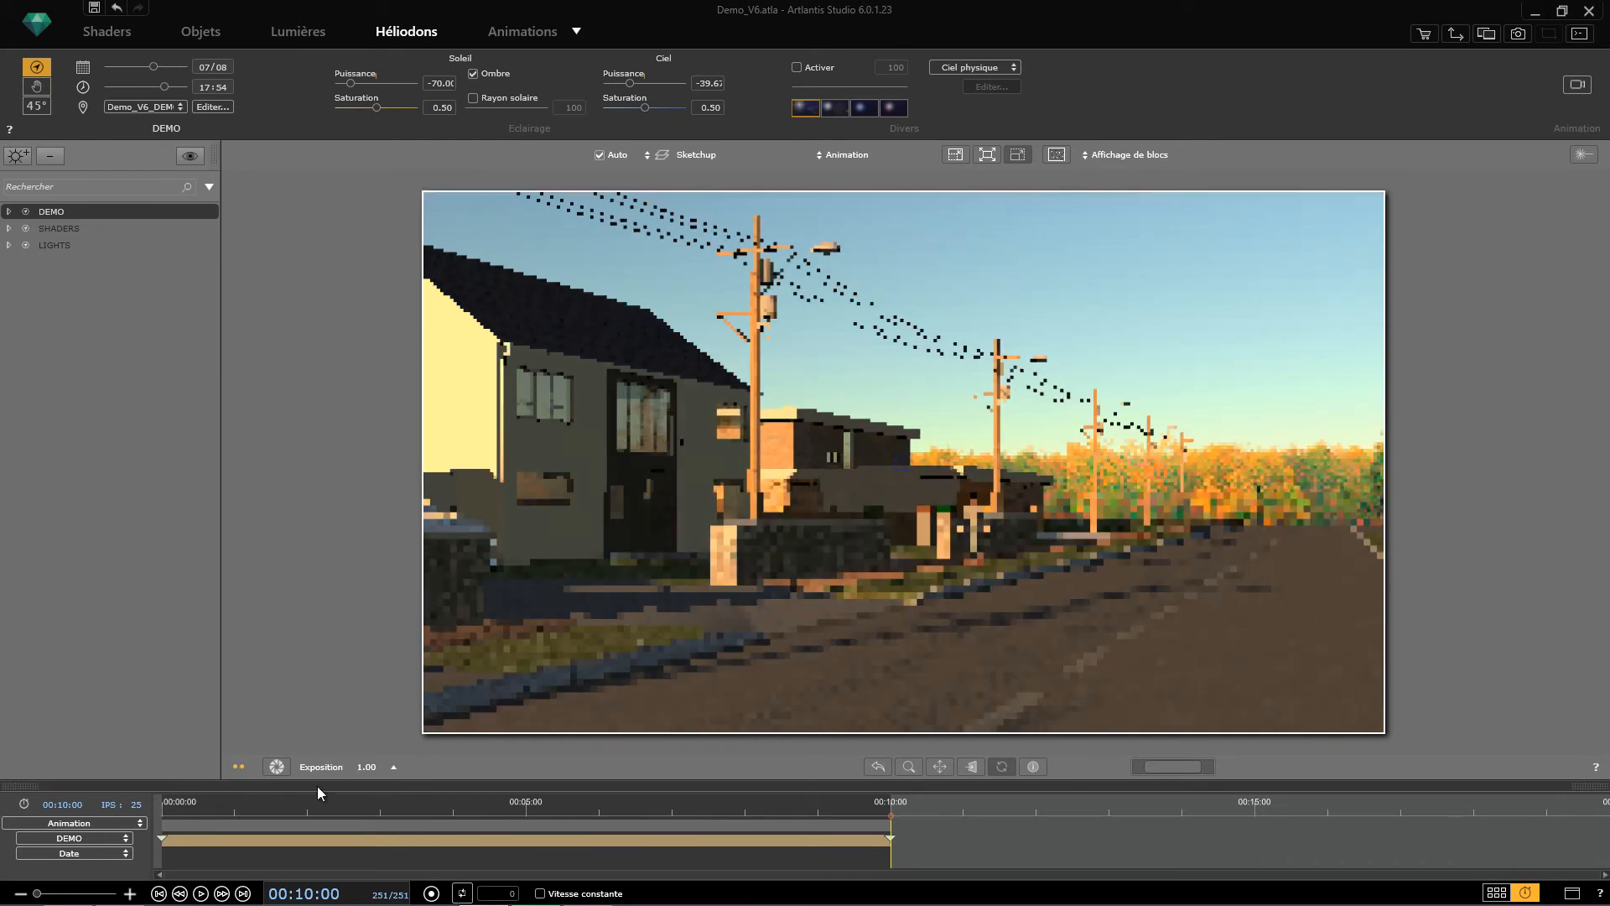
# Return to the first frame and review the wind direction settings, closing them without applying changes
pyautogui.click(158, 893)
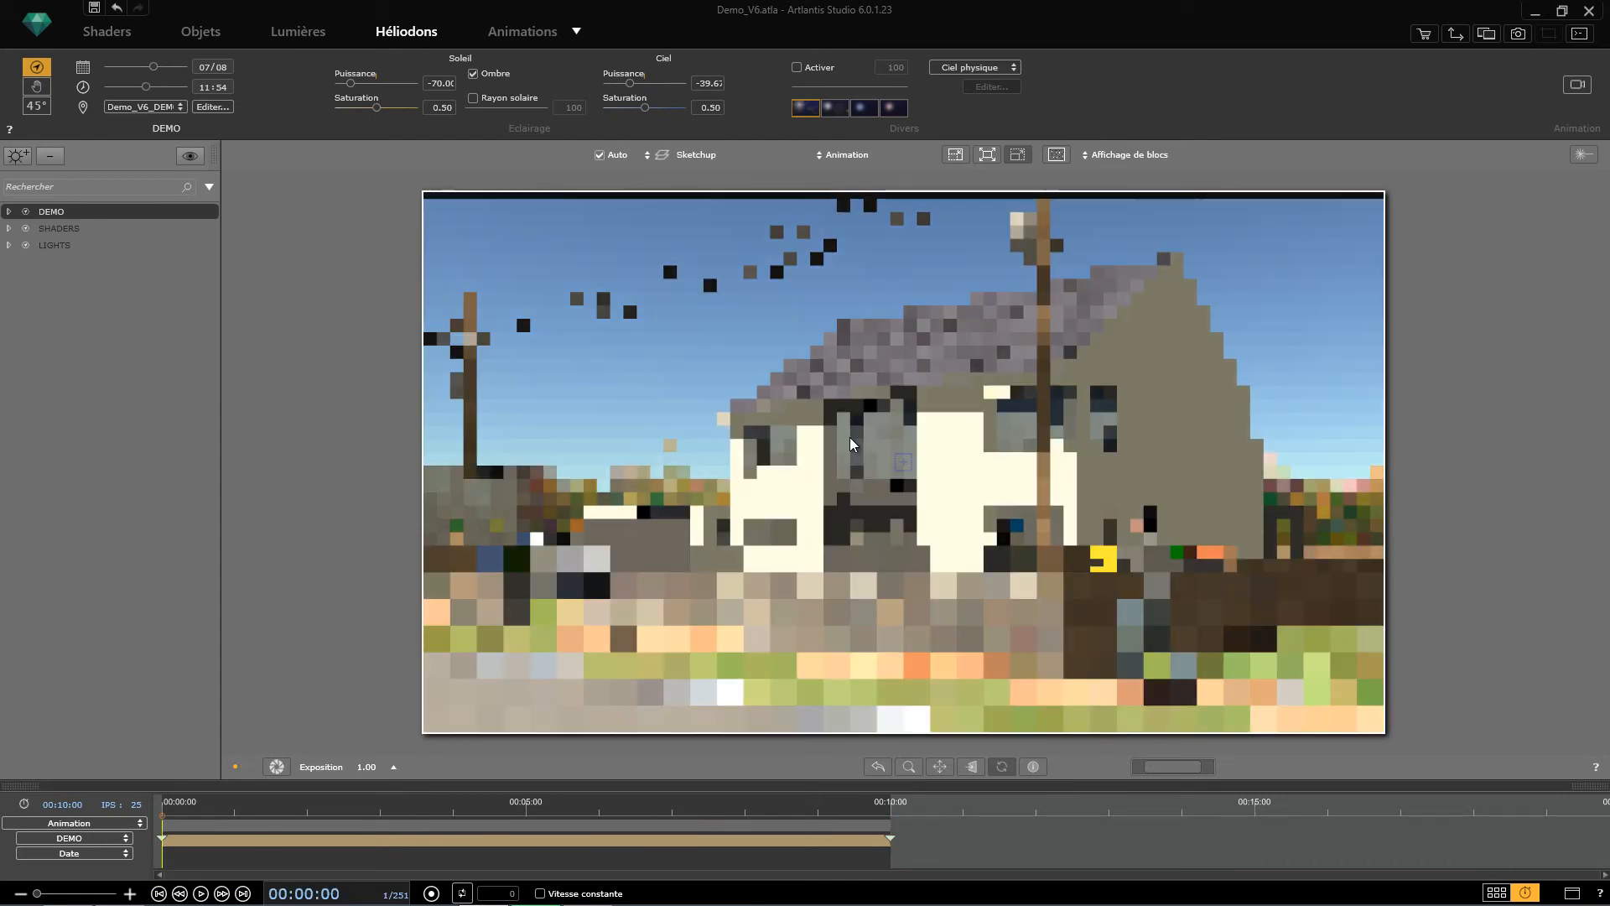
pyautogui.click(1584, 86)
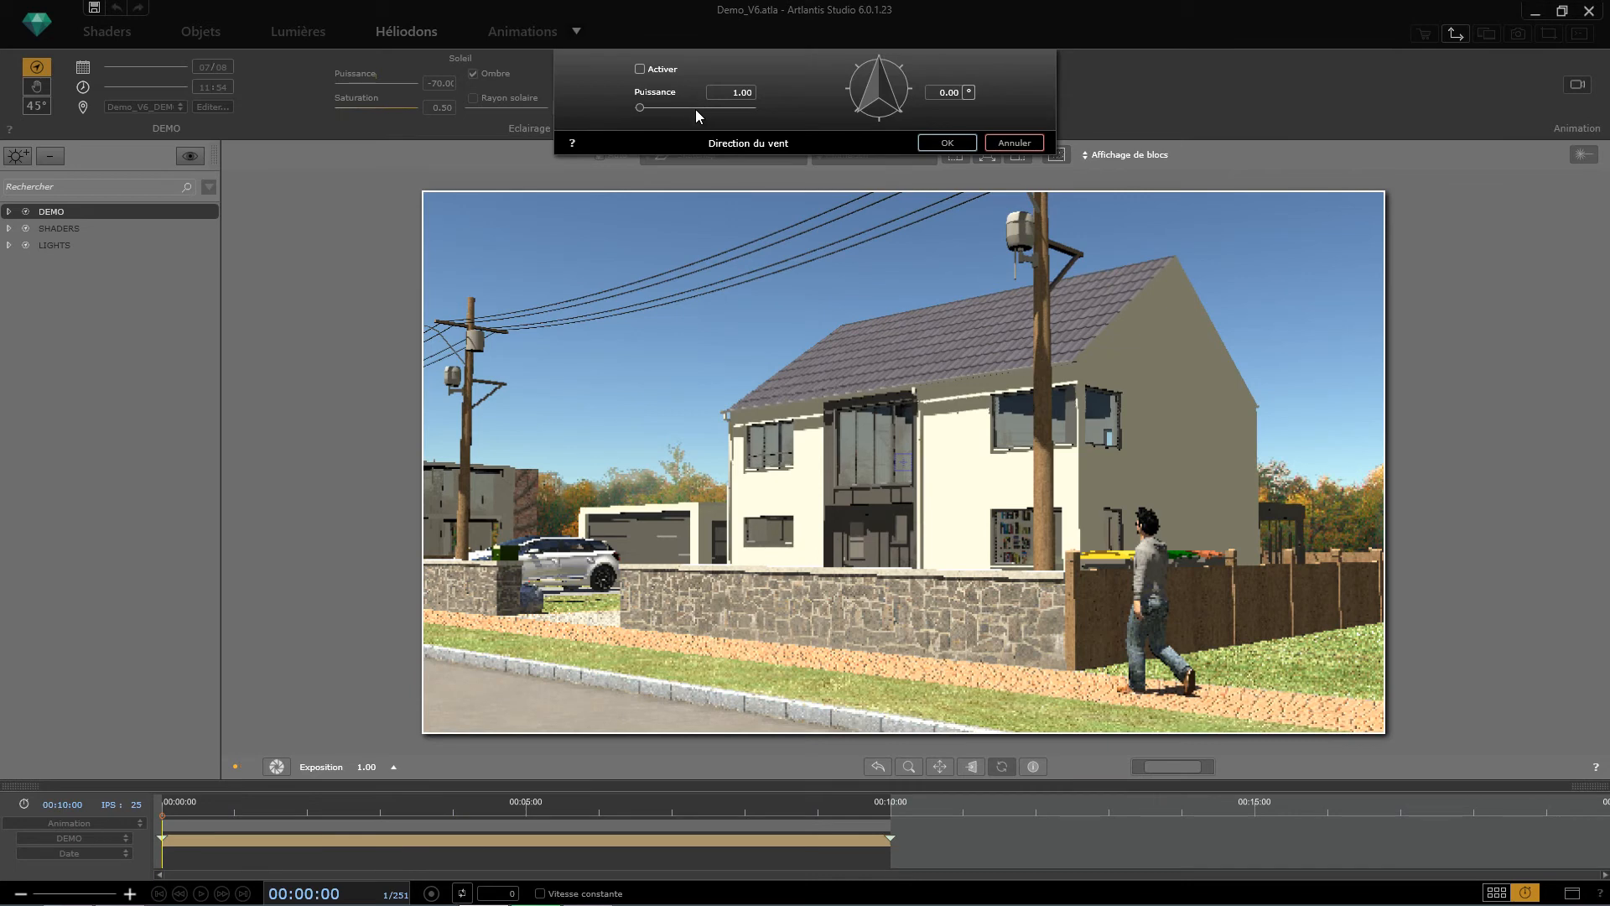
pyautogui.click(1010, 143)
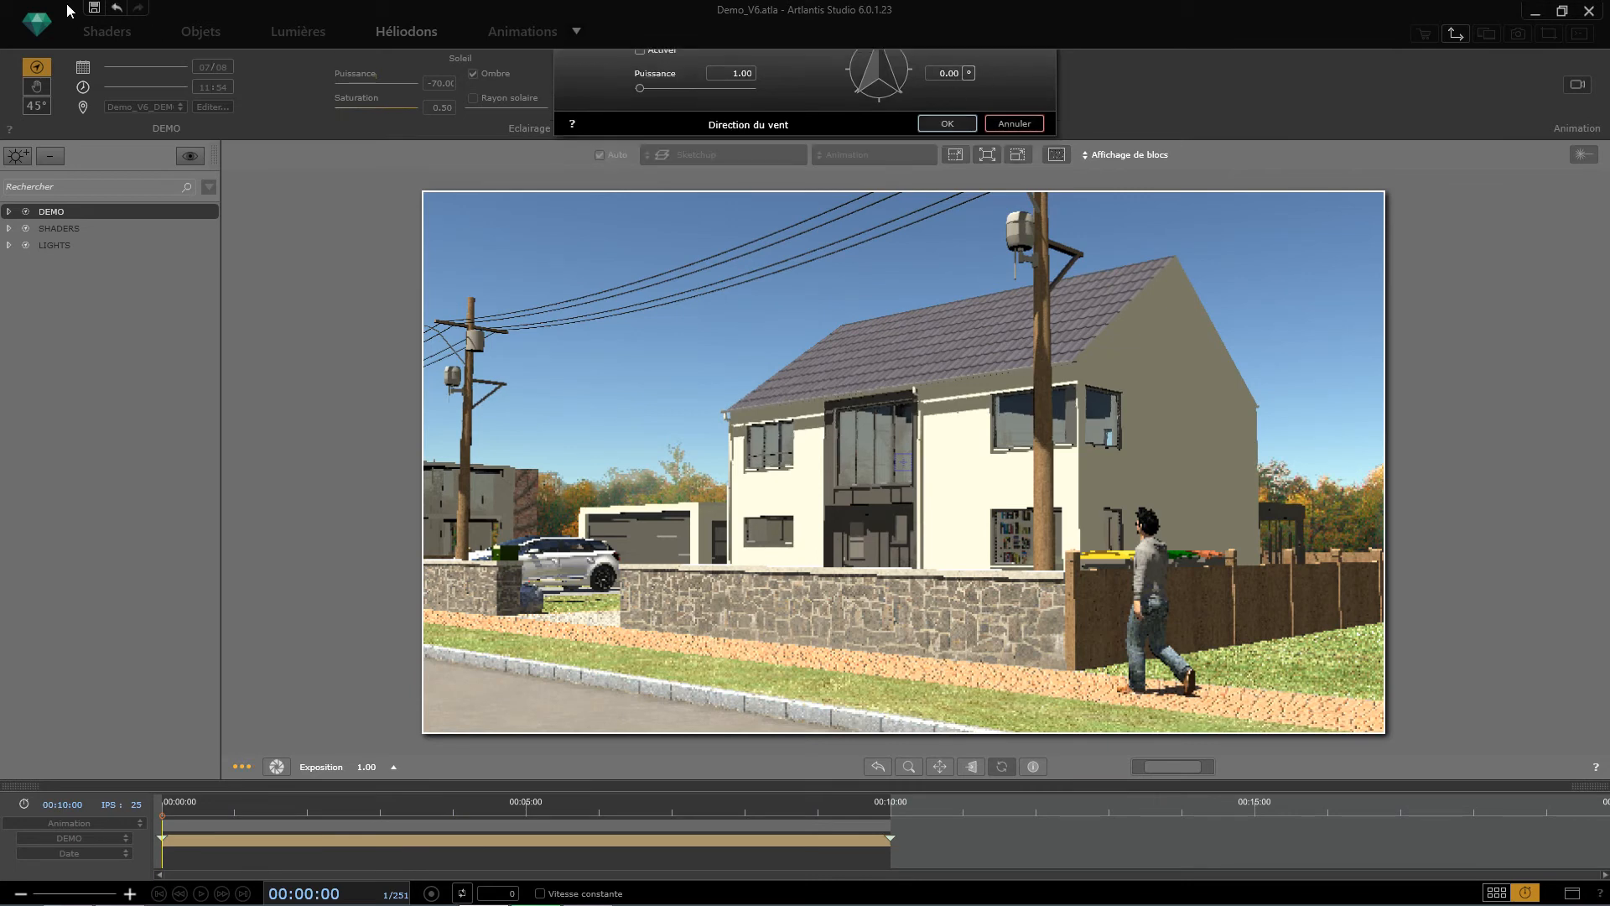
# Filter the shaders by EAU and examine the water surface settings of the swimmingpool_water001_67 shader
pyautogui.click(112, 38)
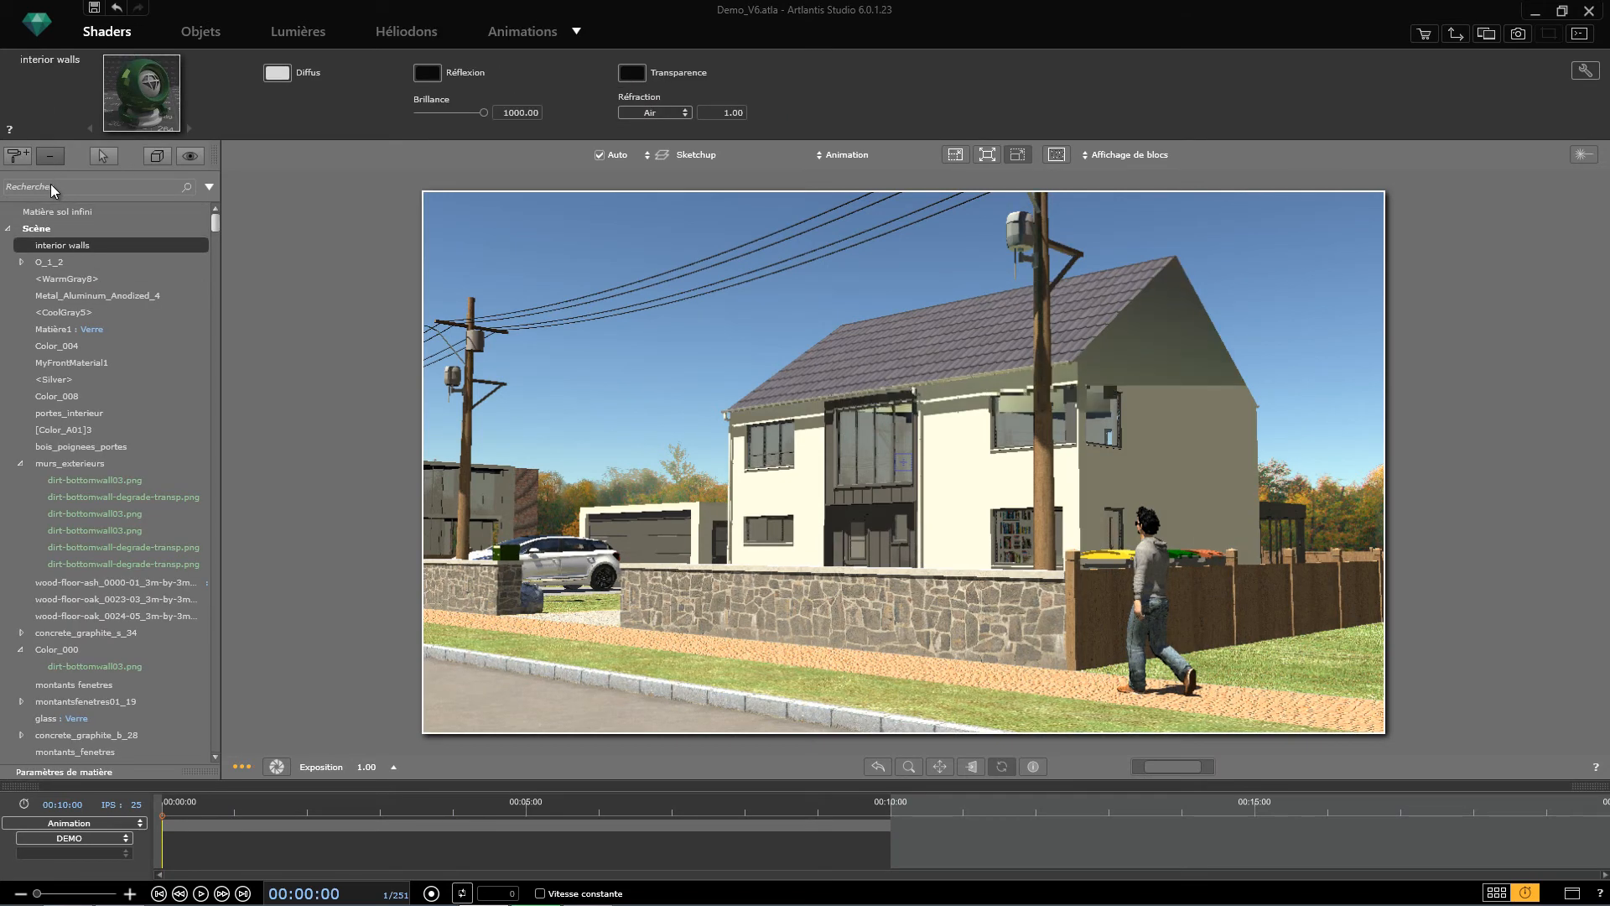
pyautogui.click(26, 189)
pyautogui.write('EAU')
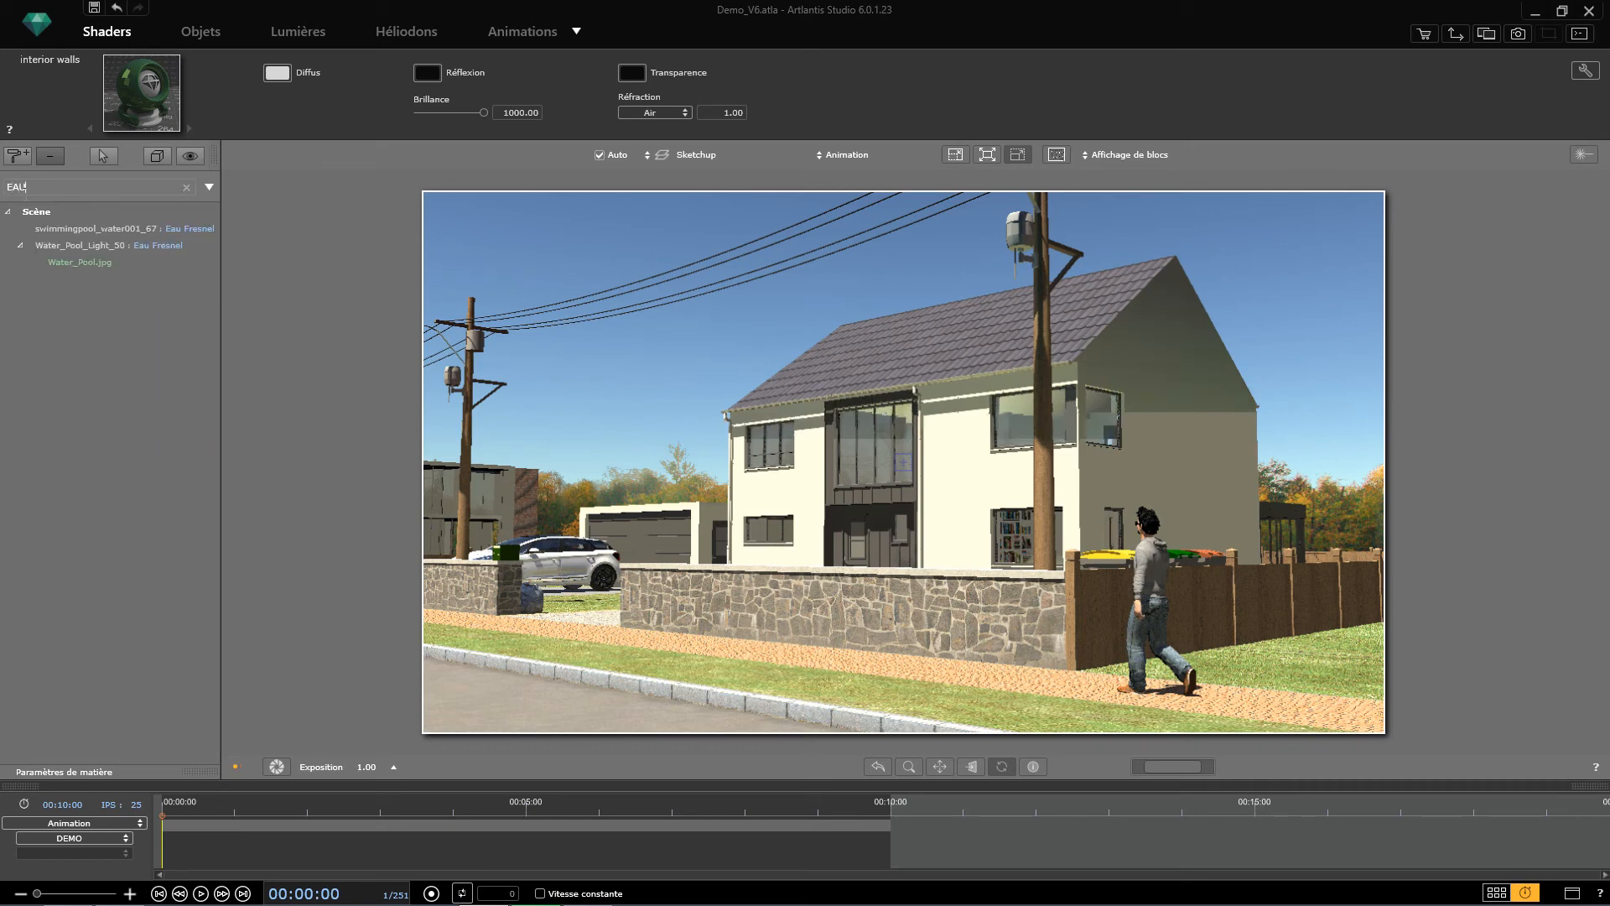
pyautogui.click(112, 228)
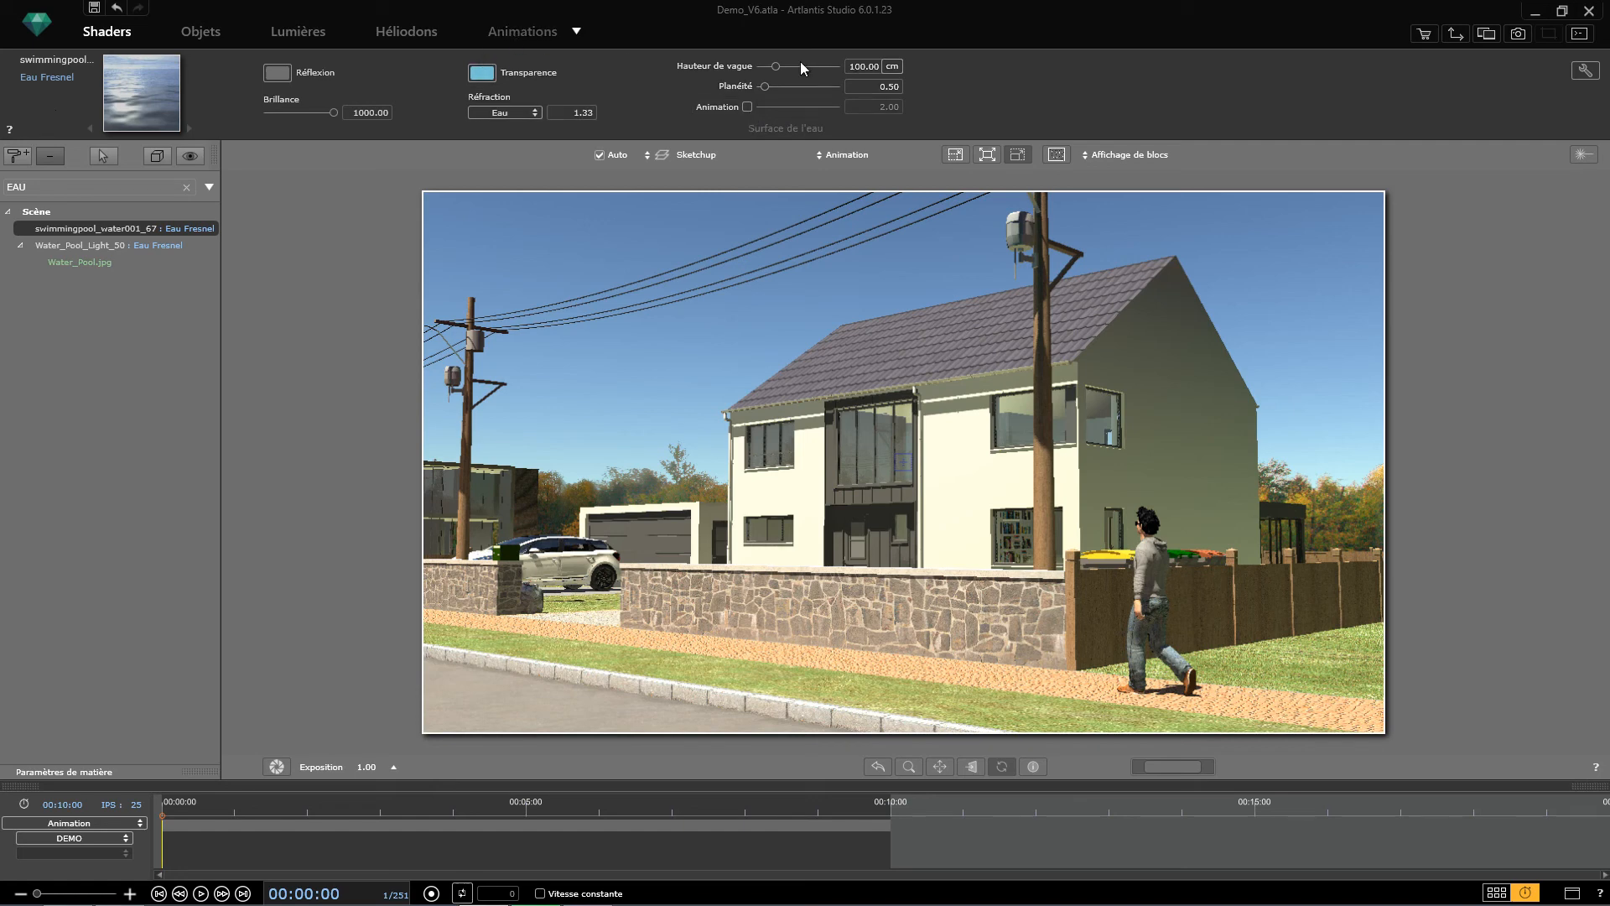
# Review the final render settings and available output file formats for the animation, cancelling without rendering
pyautogui.click(1519, 34)
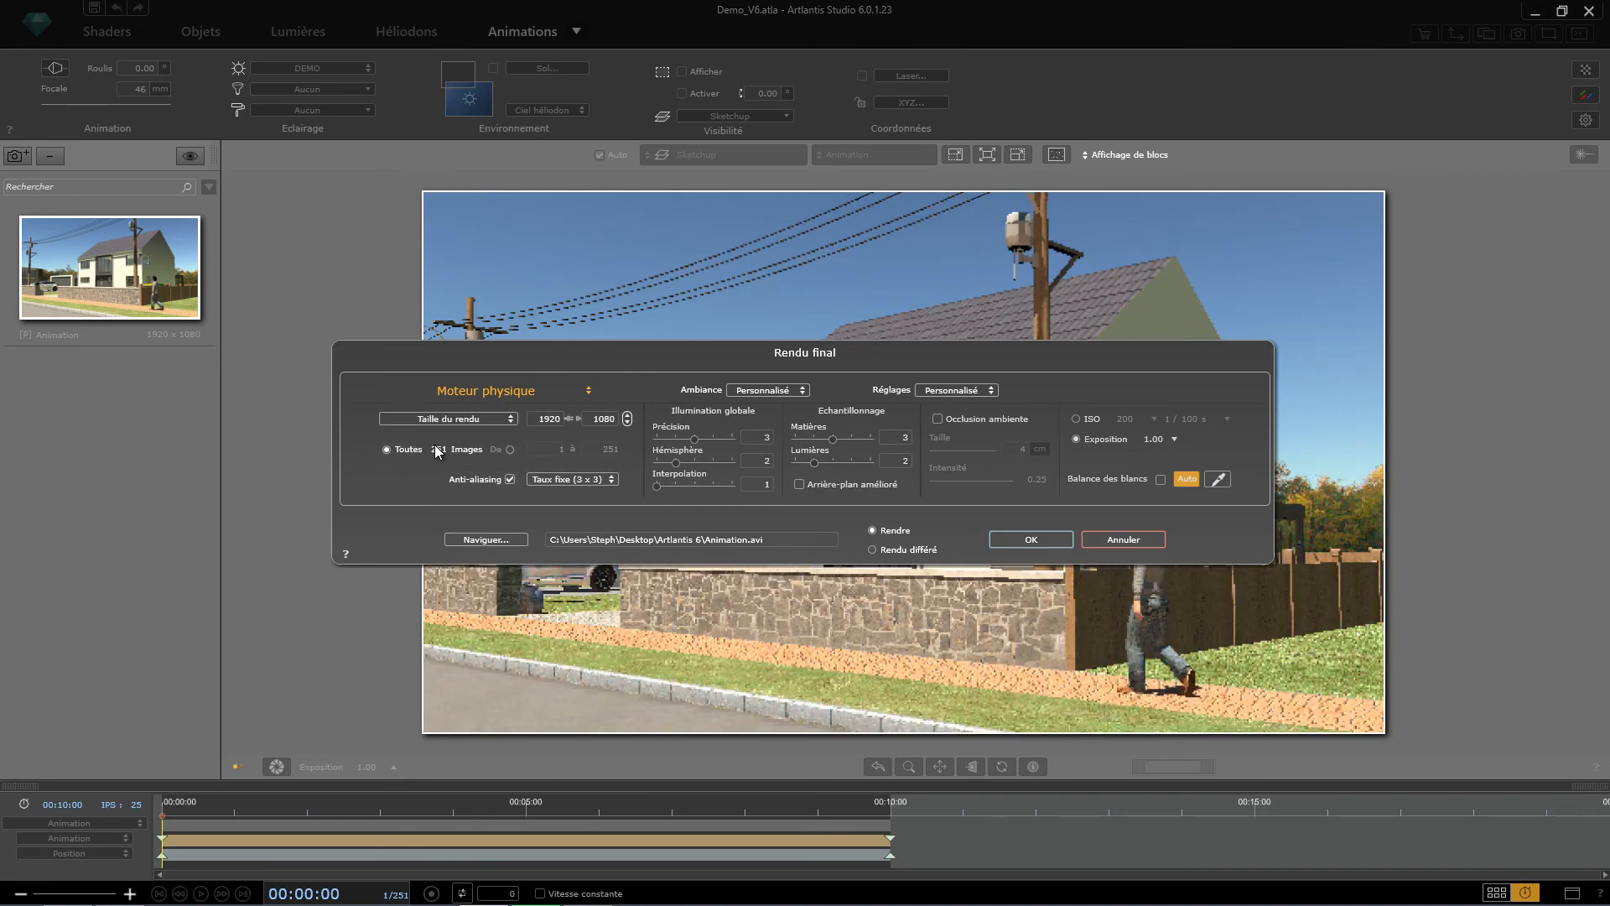
pyautogui.click(487, 540)
pyautogui.click(554, 739)
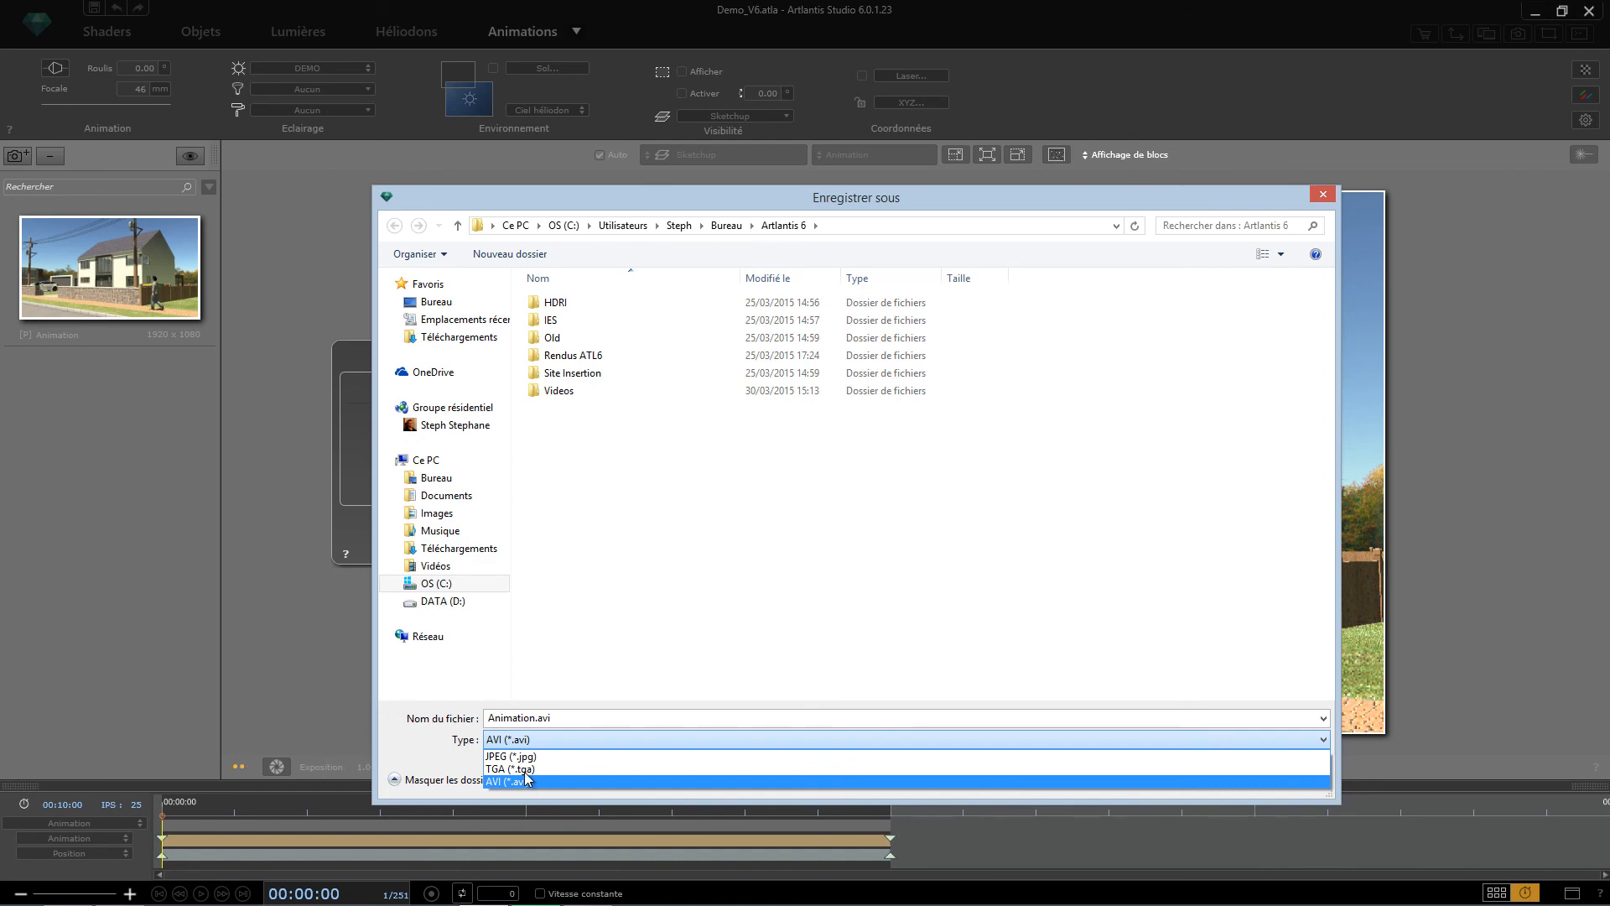
pyautogui.click(599, 720)
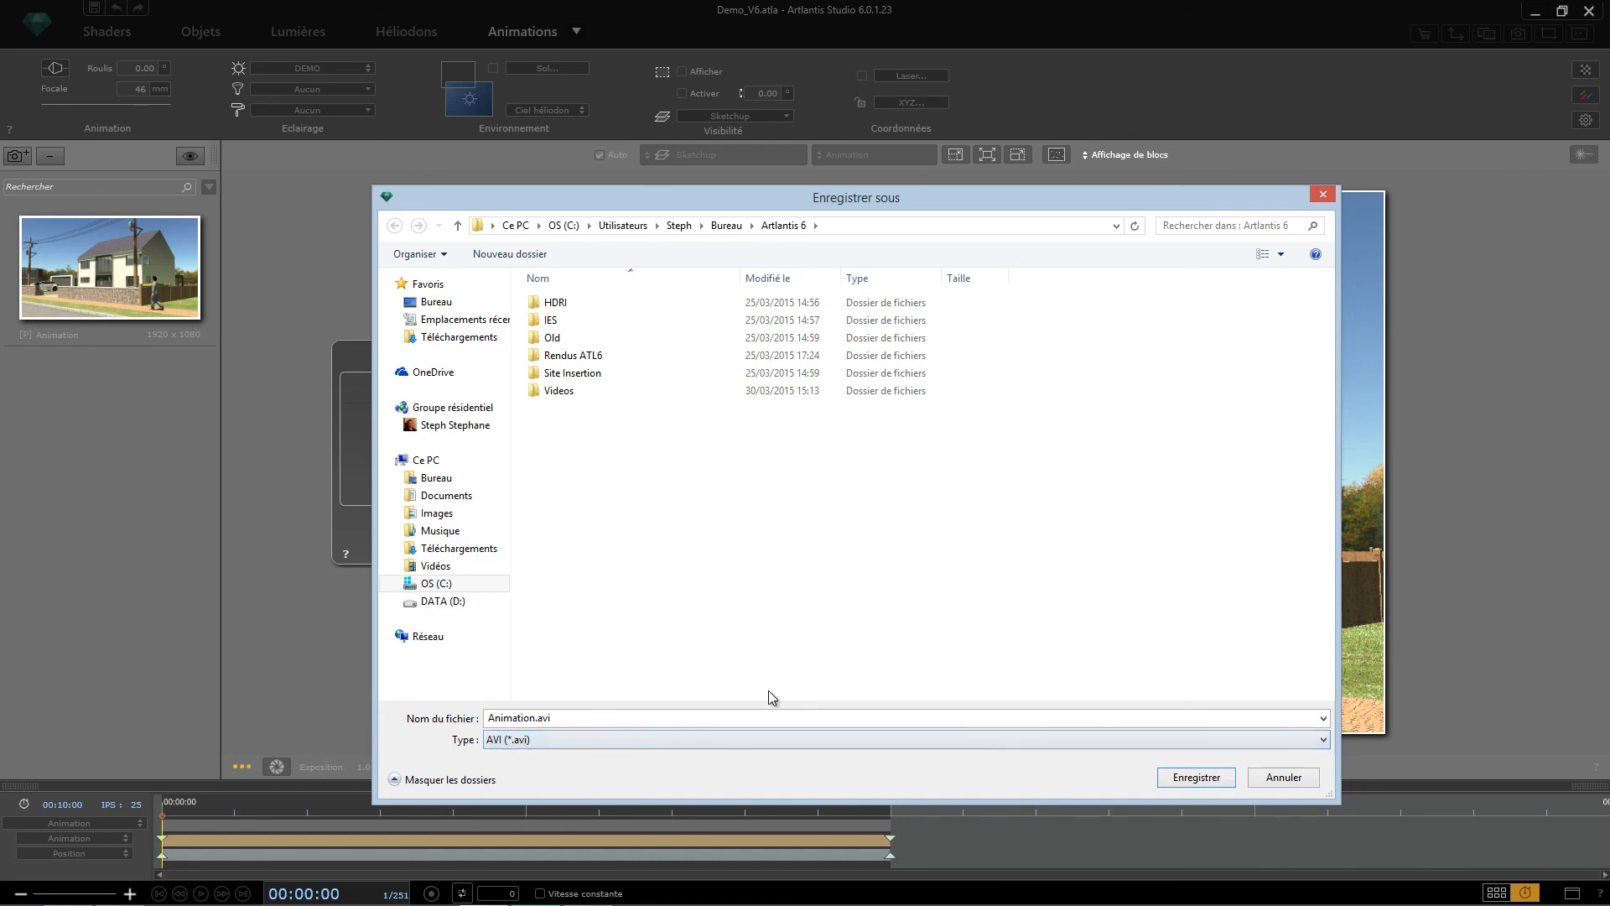
pyautogui.click(1274, 779)
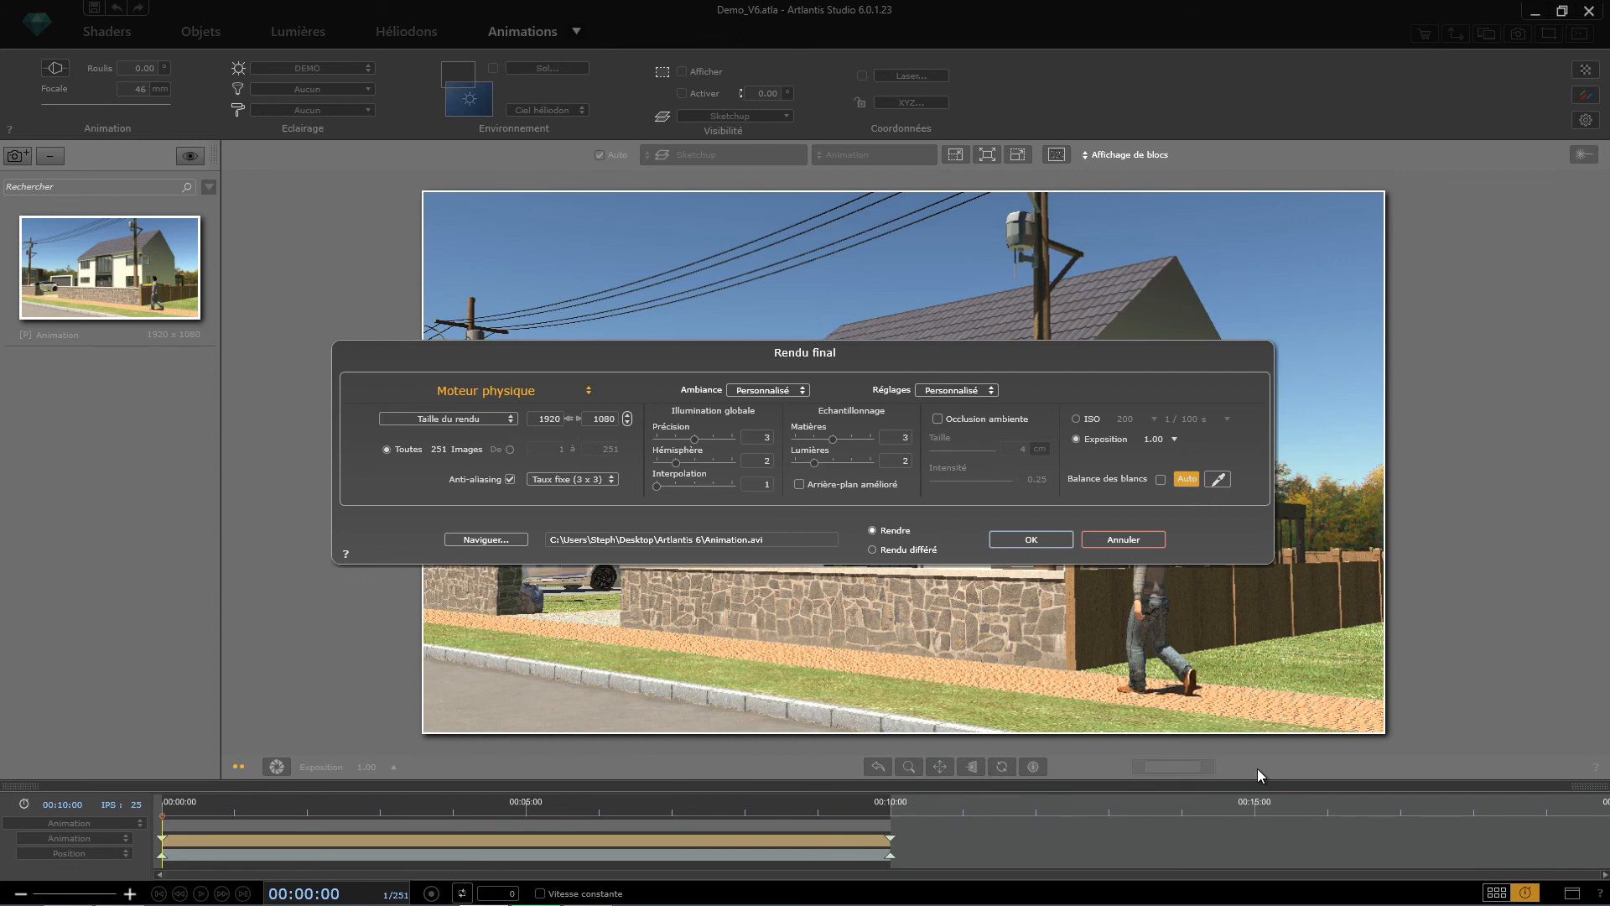
pyautogui.moveTo(922, 352); pyautogui.dragTo(928, 339)
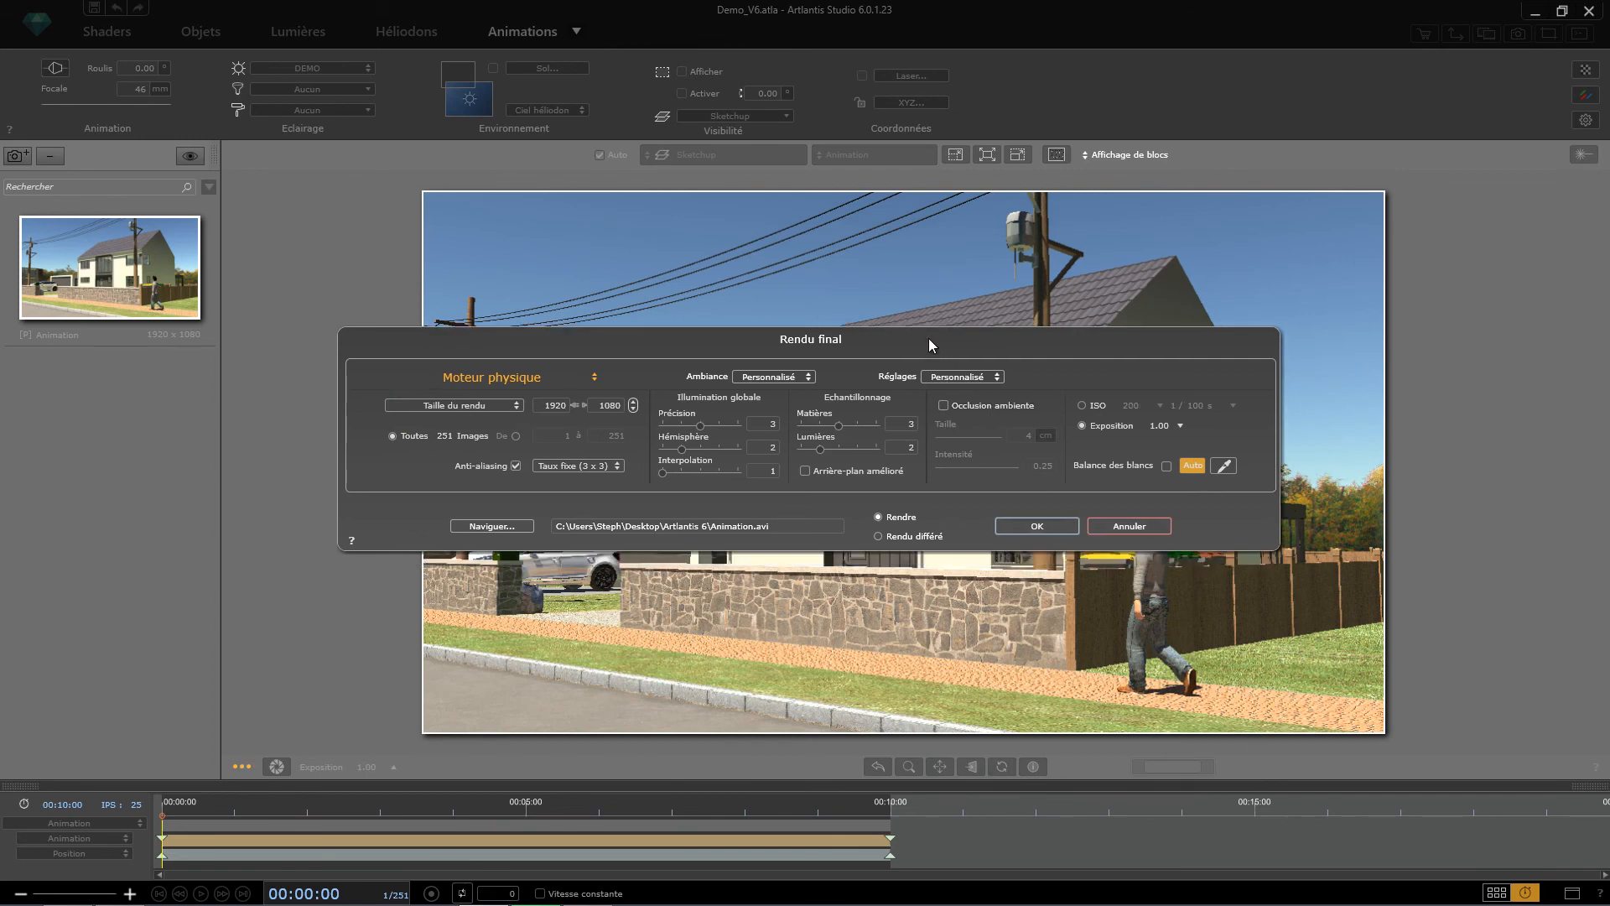
pyautogui.click(1131, 527)
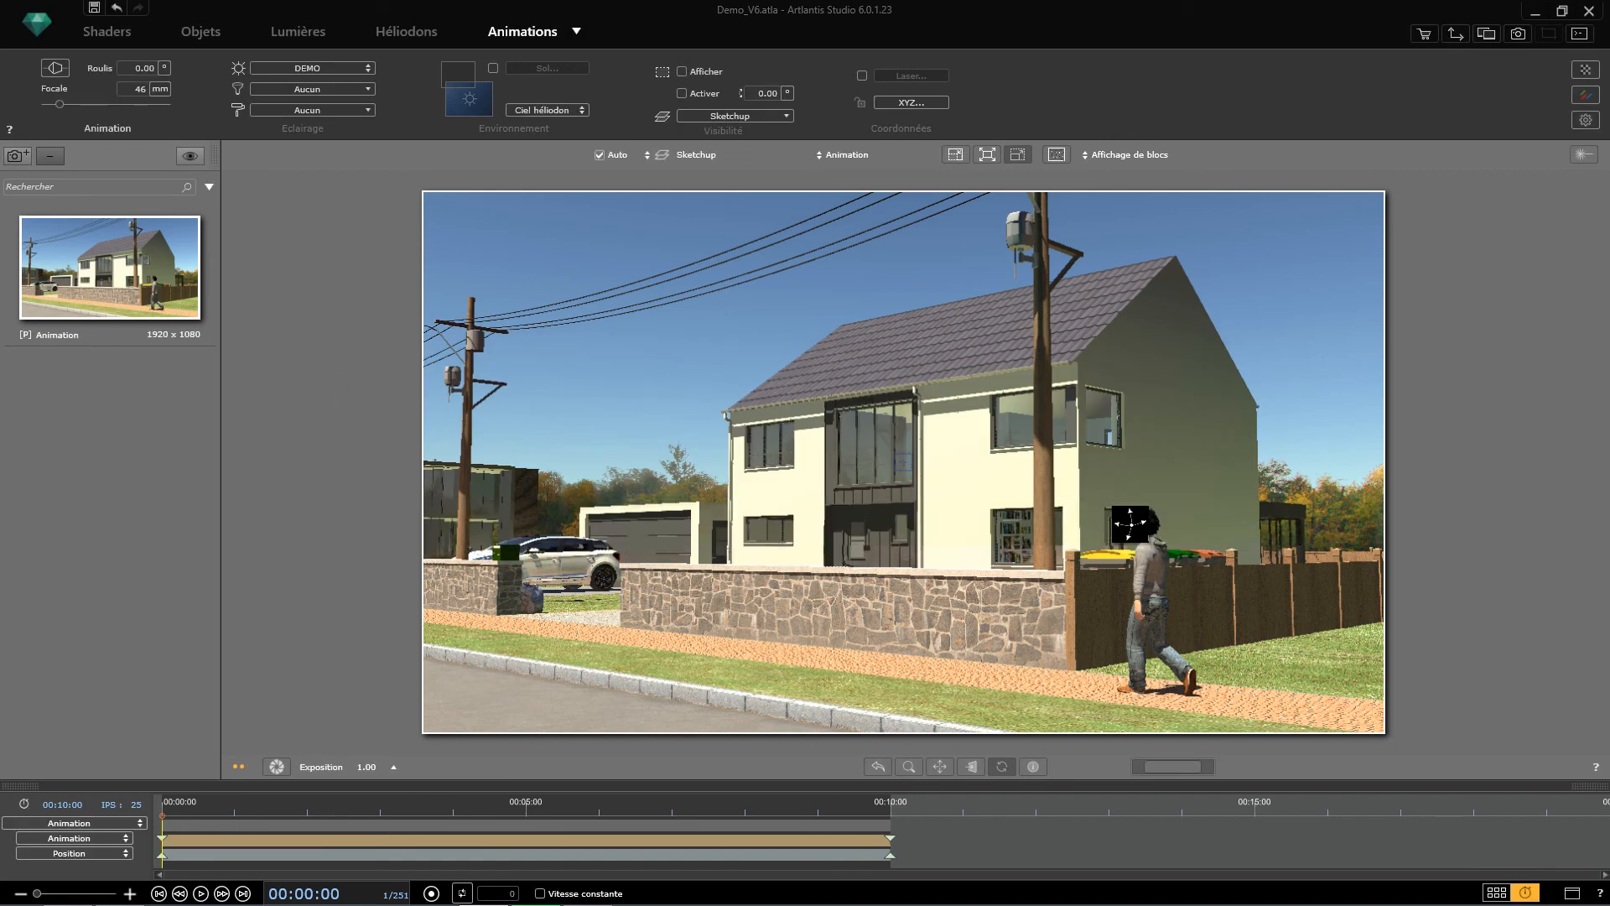